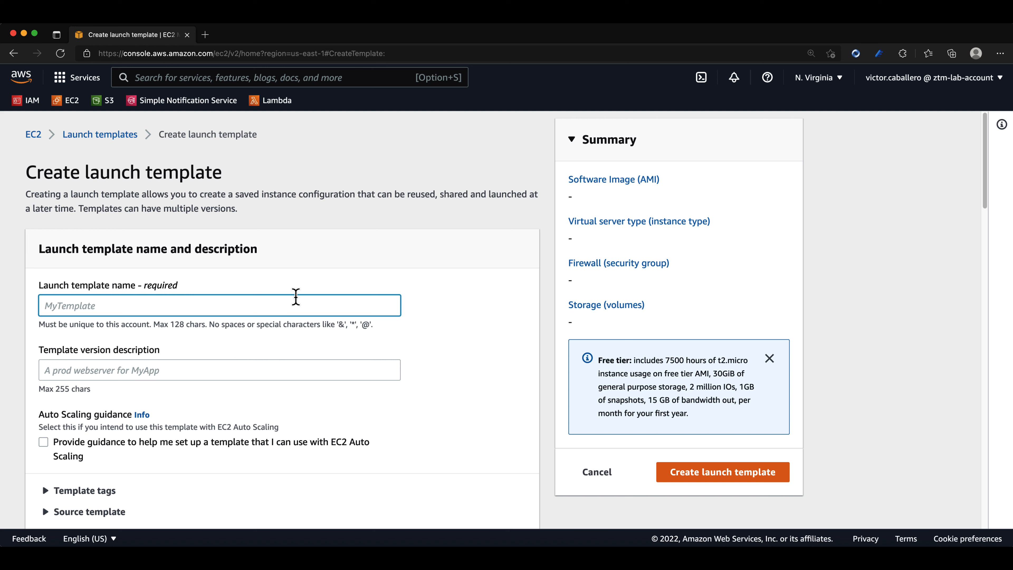
Name the launch template ztmLT and enter "For my ASG" as the template version description.
{"action": "type", "text": "ztm"}
{"action": "left_click", "coordinate": [187, 367]}
{"action": "type", "text": "For my ASG"}
Browse the AMI catalog and select Amazon Linux 2 AMI (HVM) - Kernel 5.10, SSD Volume Type, 64-bit (x86) for the template.
{"action": "scroll", "coordinate": [180, 361], "scroll_direction": "down", "scroll_amount": 1}
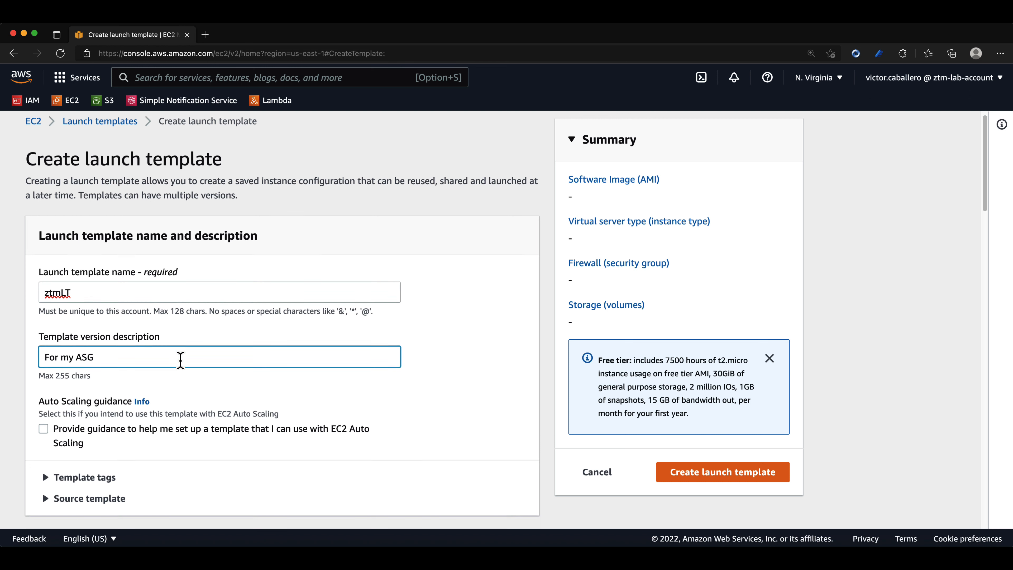
{"action": "scroll", "coordinate": [180, 361], "scroll_direction": "down", "scroll_amount": 10}
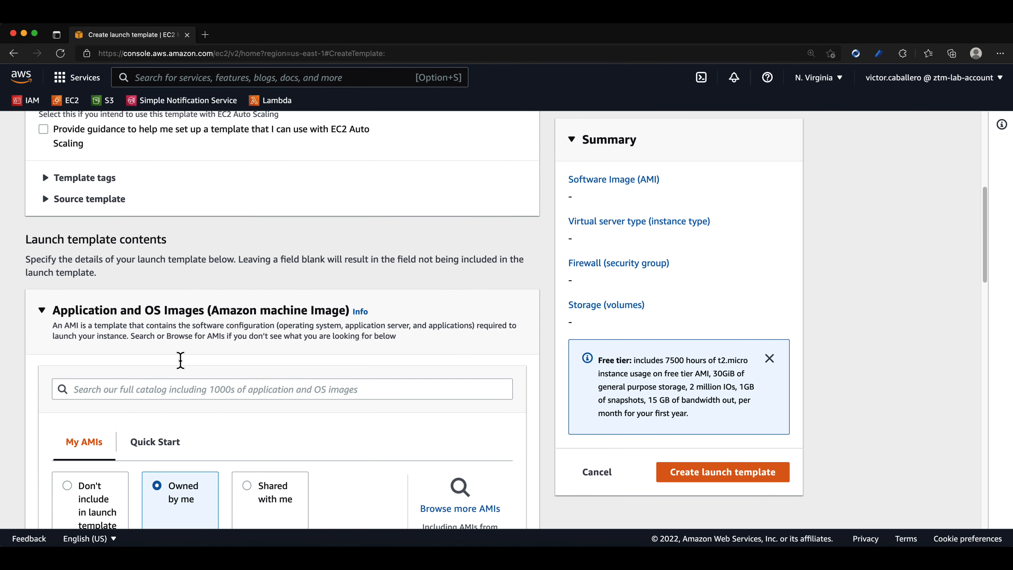
{"action": "scroll", "coordinate": [180, 360], "scroll_direction": "down", "scroll_amount": 3}
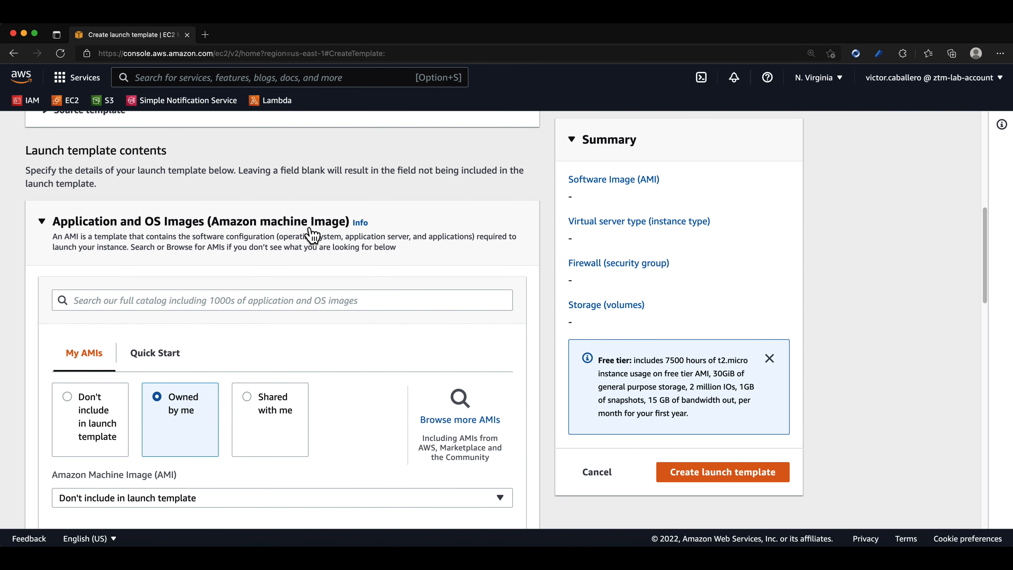
{"action": "left_click", "coordinate": [444, 418]}
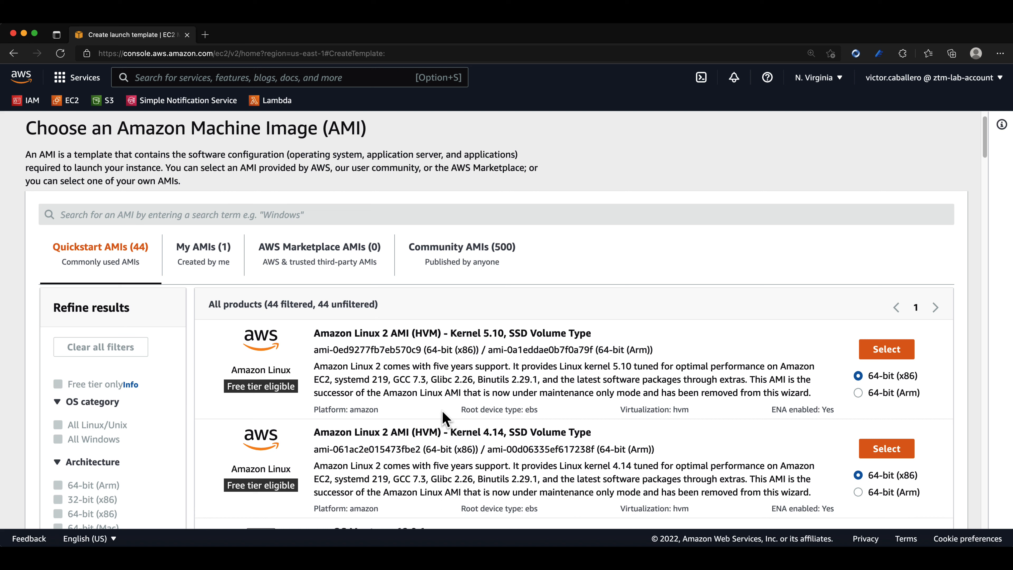
{"action": "left_click_drag", "start_coordinate": [314, 333], "coordinate": [591, 333]}
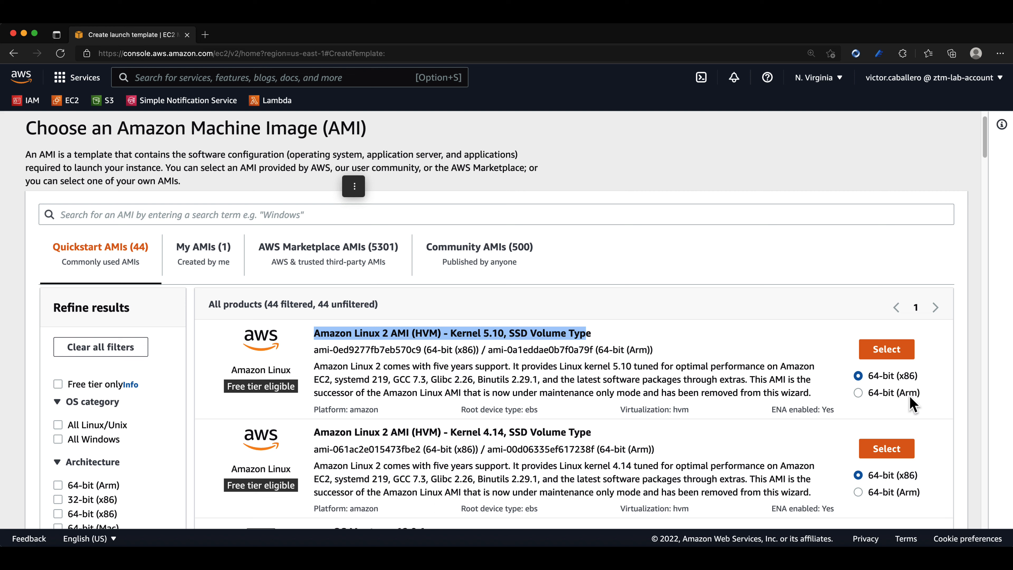
{"action": "left_click", "coordinate": [882, 364]}
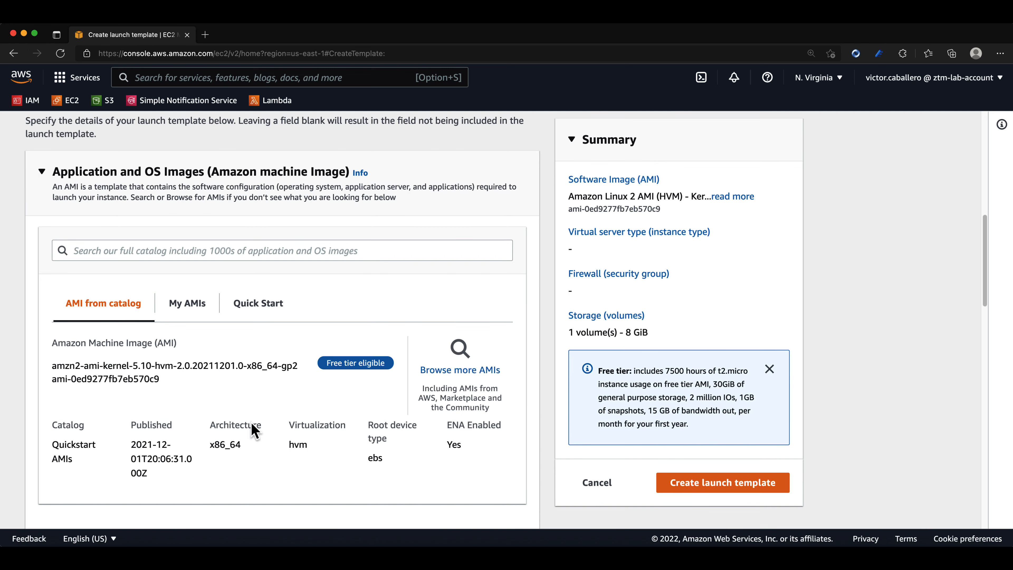
Set the template's instance type to t2.micro and its key pair to EC2-Lab.
{"action": "scroll", "coordinate": [208, 455], "scroll_direction": "down", "scroll_amount": 10}
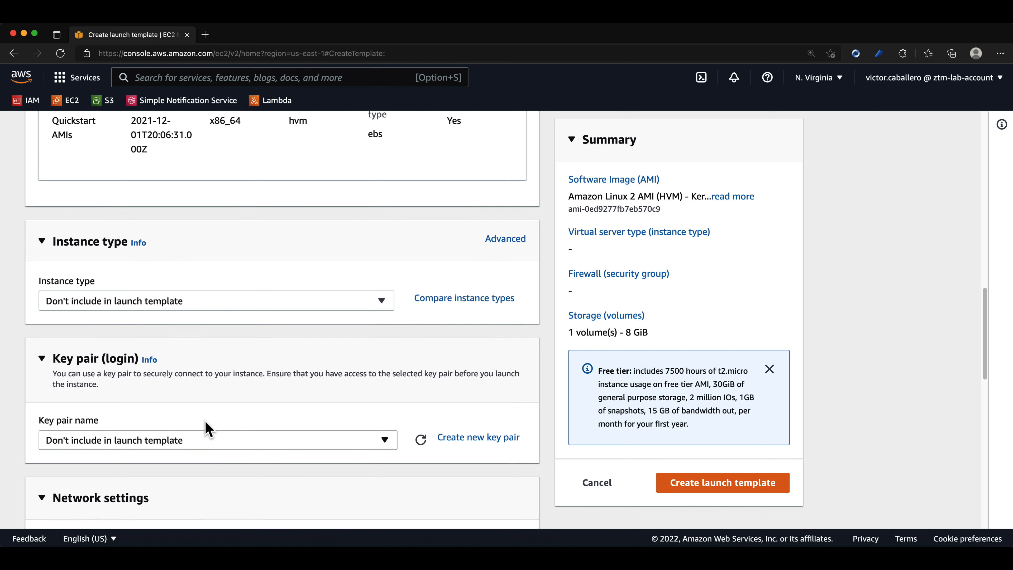
{"action": "left_click", "coordinate": [229, 308]}
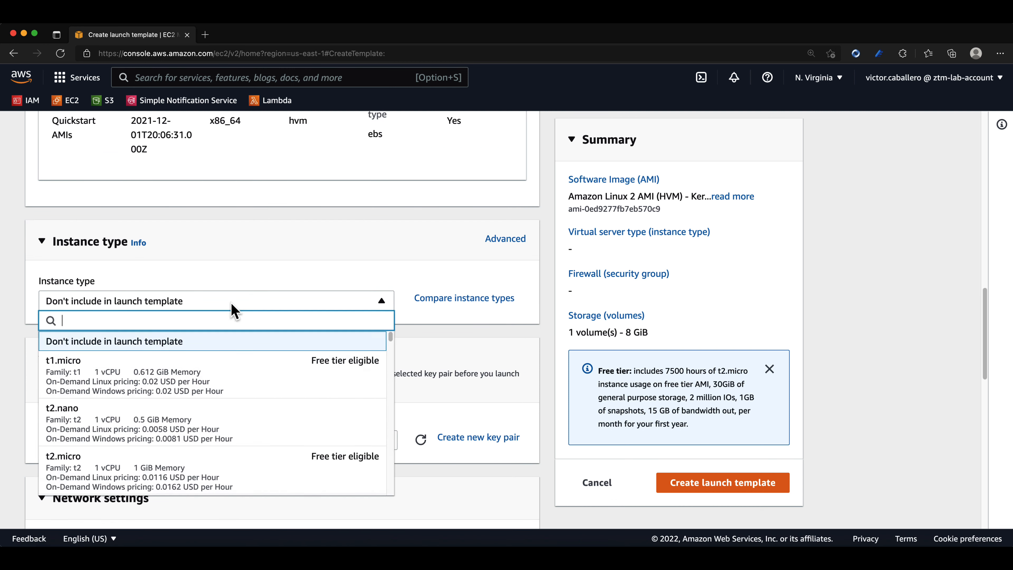
{"action": "left_click", "coordinate": [150, 459]}
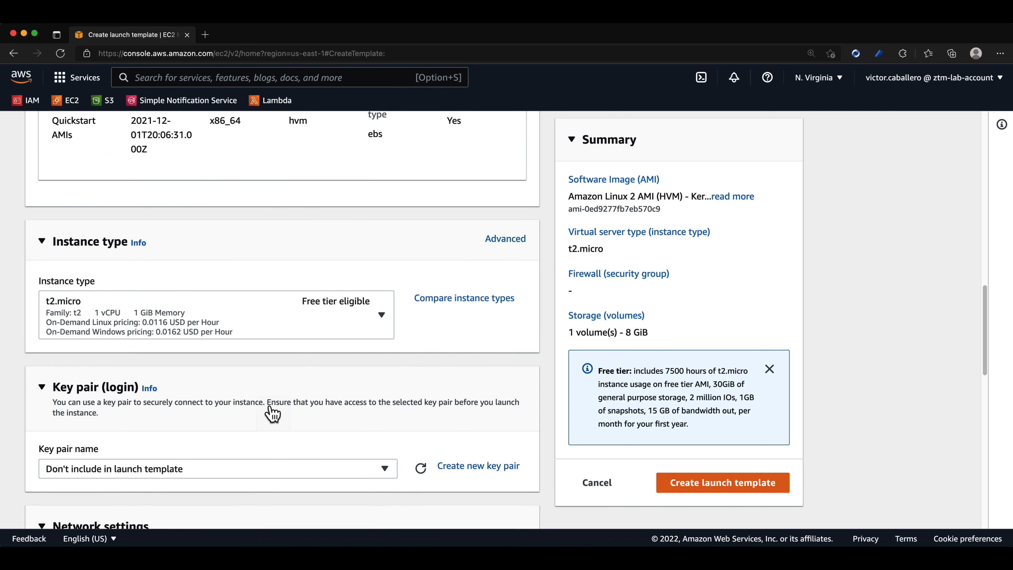
{"action": "scroll", "coordinate": [273, 413], "scroll_direction": "down", "scroll_amount": 3}
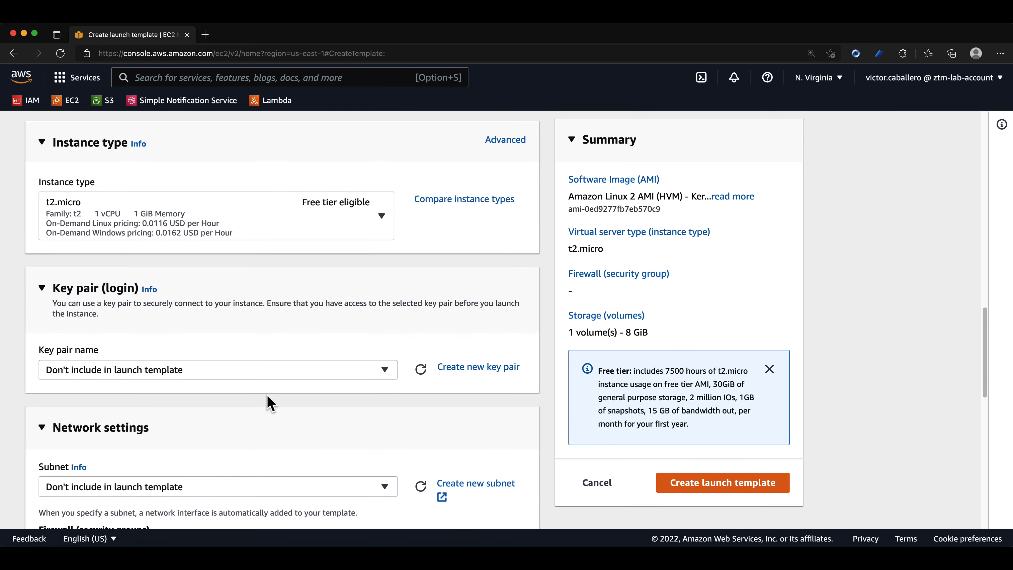
{"action": "left_click", "coordinate": [264, 373]}
{"action": "left_click", "coordinate": [191, 455]}
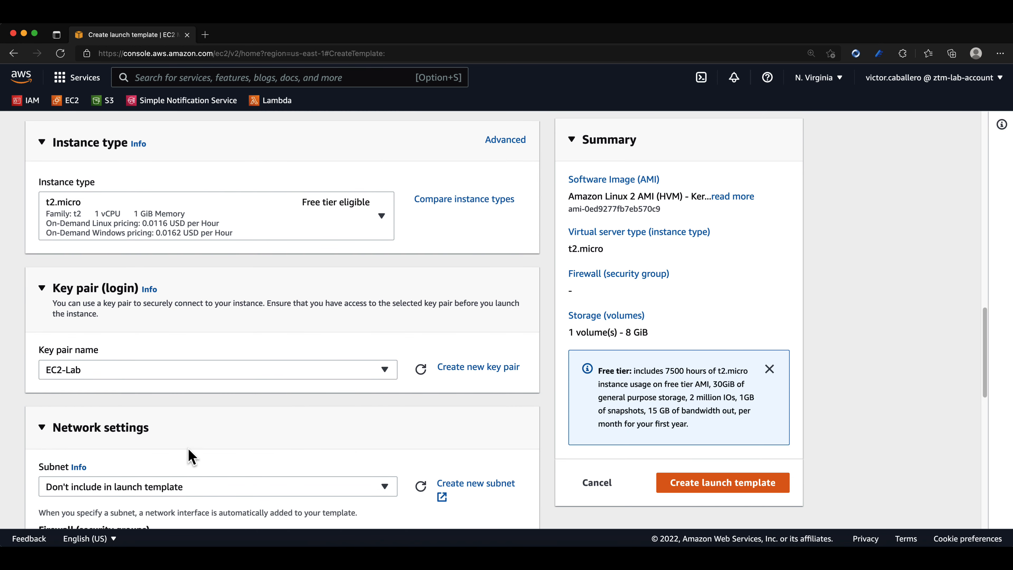
Assign the existing EC2-Lab security group in the template's network settings.
{"action": "scroll", "coordinate": [236, 444], "scroll_direction": "down", "scroll_amount": 6}
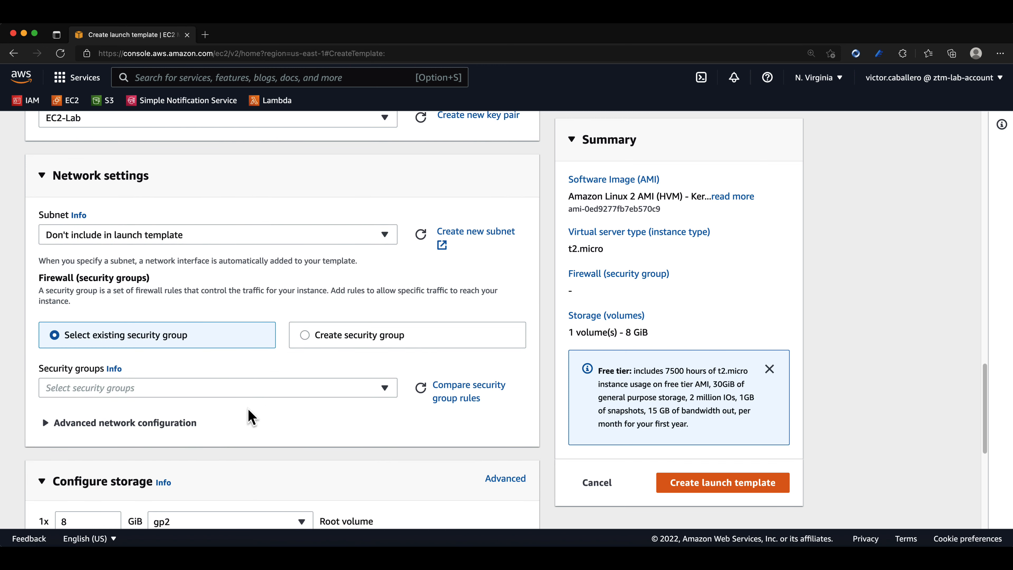
{"action": "left_click", "coordinate": [269, 389]}
{"action": "scroll", "coordinate": [260, 355], "scroll_direction": "down", "scroll_amount": 3}
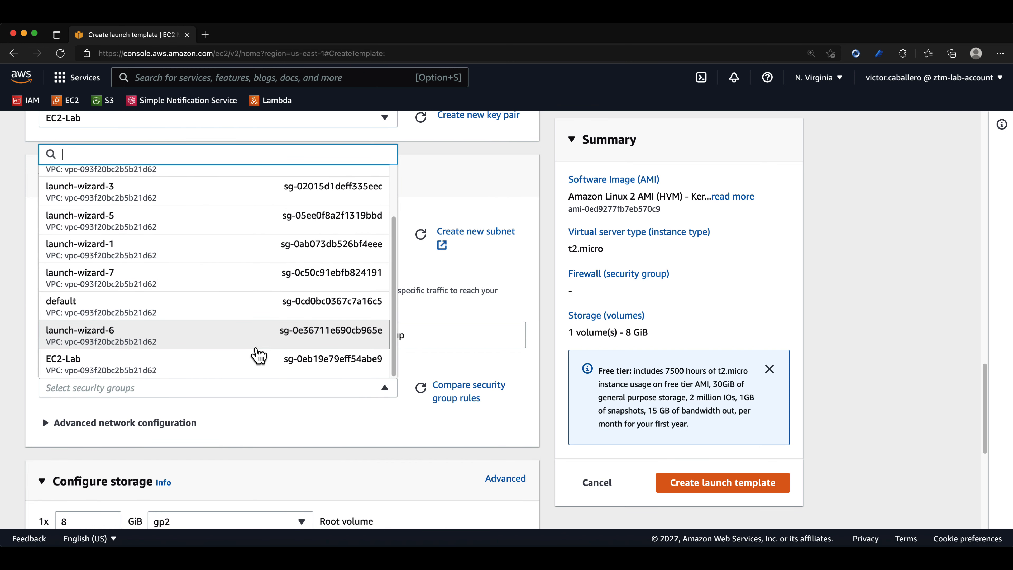
{"action": "left_click", "coordinate": [222, 365]}
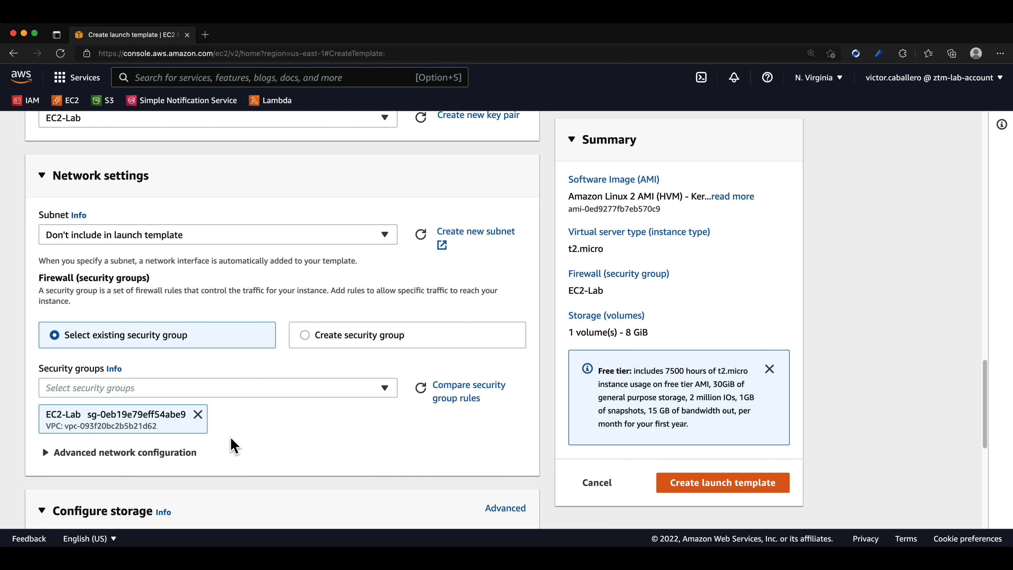
Dismiss the free tier notice in the template's storage configuration.
{"action": "scroll", "coordinate": [233, 446], "scroll_direction": "down", "scroll_amount": 1}
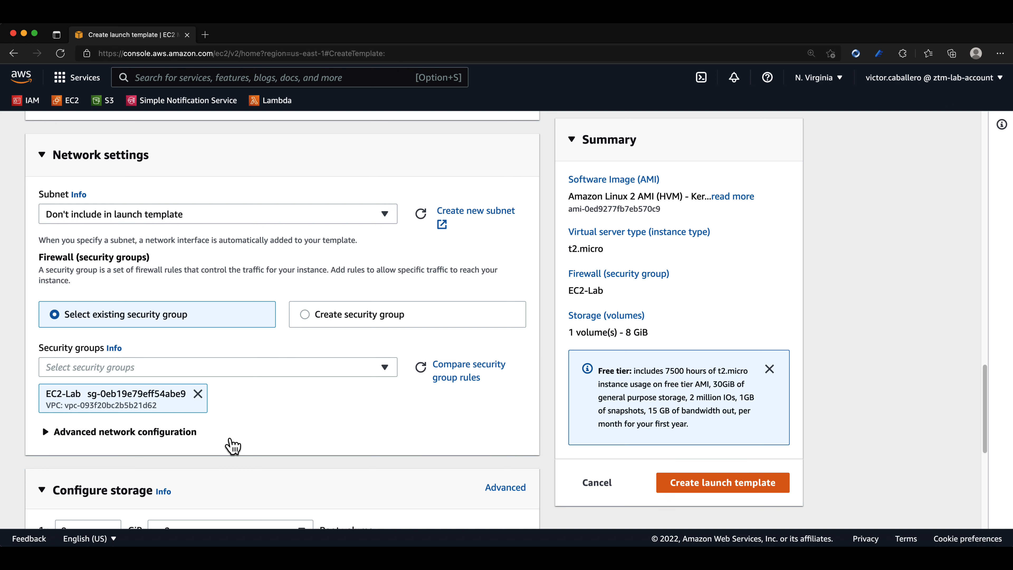
{"action": "scroll", "coordinate": [233, 446], "scroll_direction": "down", "scroll_amount": 8}
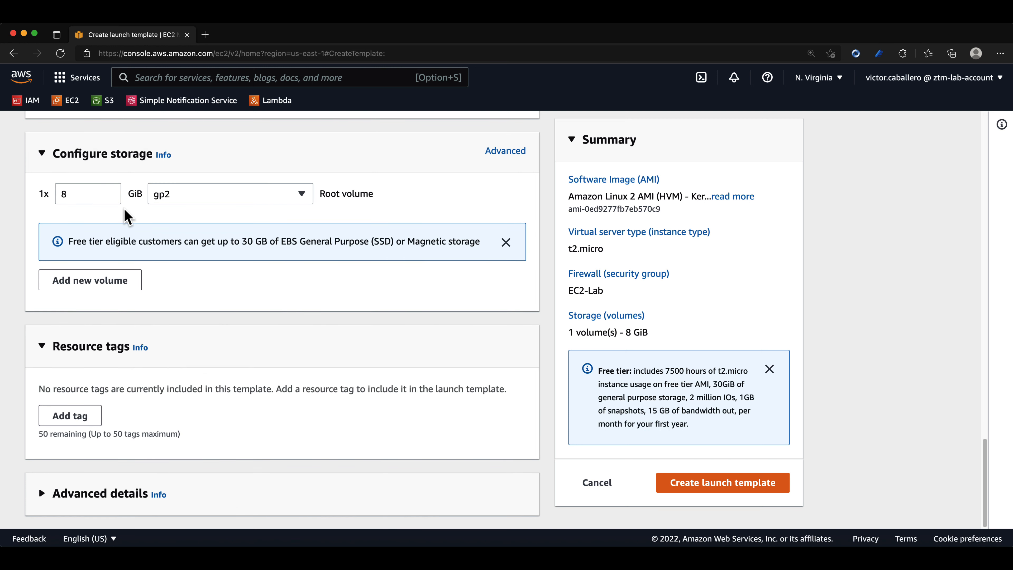
{"action": "left_click", "coordinate": [506, 243]}
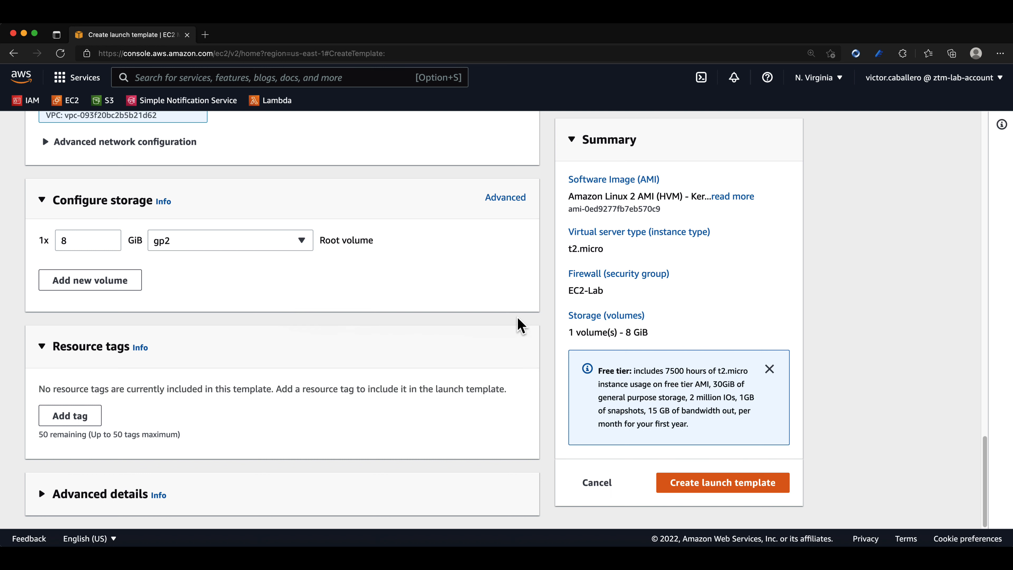
Copy the entire userDataScript.sh script from Visual Studio Code into the User data field of the template's advanced details.
{"action": "left_click", "coordinate": [44, 495]}
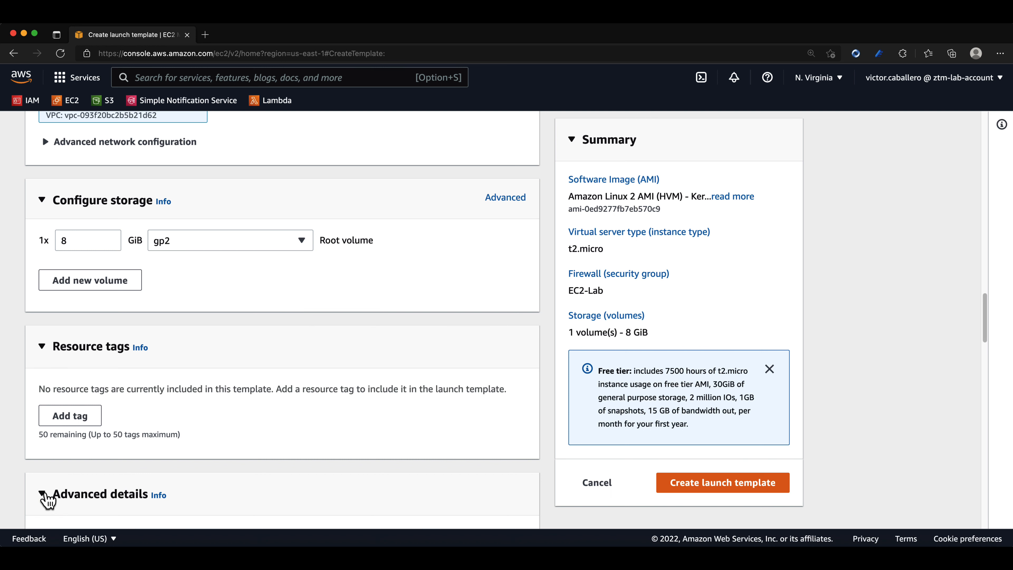
{"action": "scroll", "coordinate": [572, 427], "scroll_direction": "down", "scroll_amount": 5}
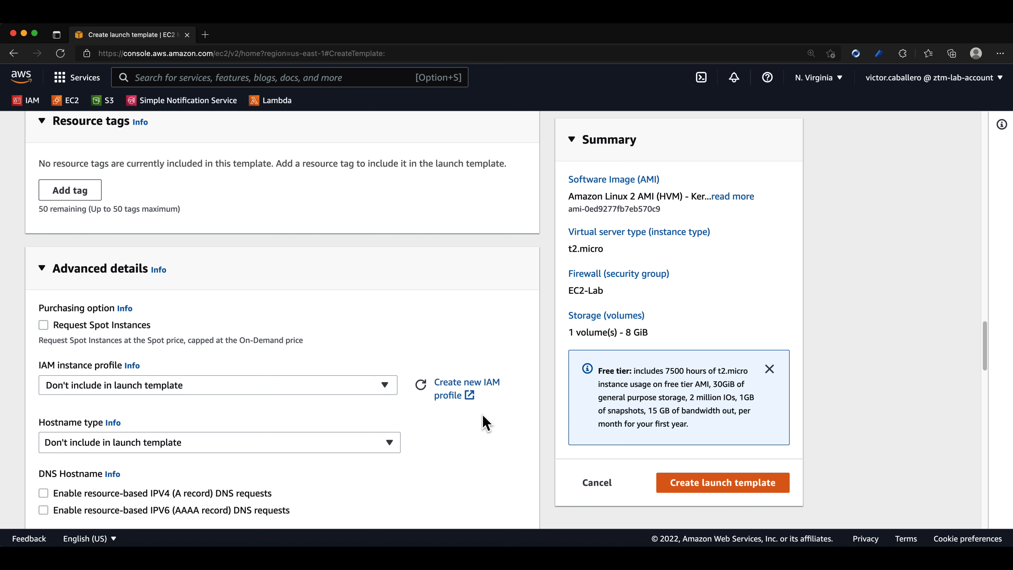
{"action": "scroll", "coordinate": [485, 422], "scroll_direction": "down", "scroll_amount": 20}
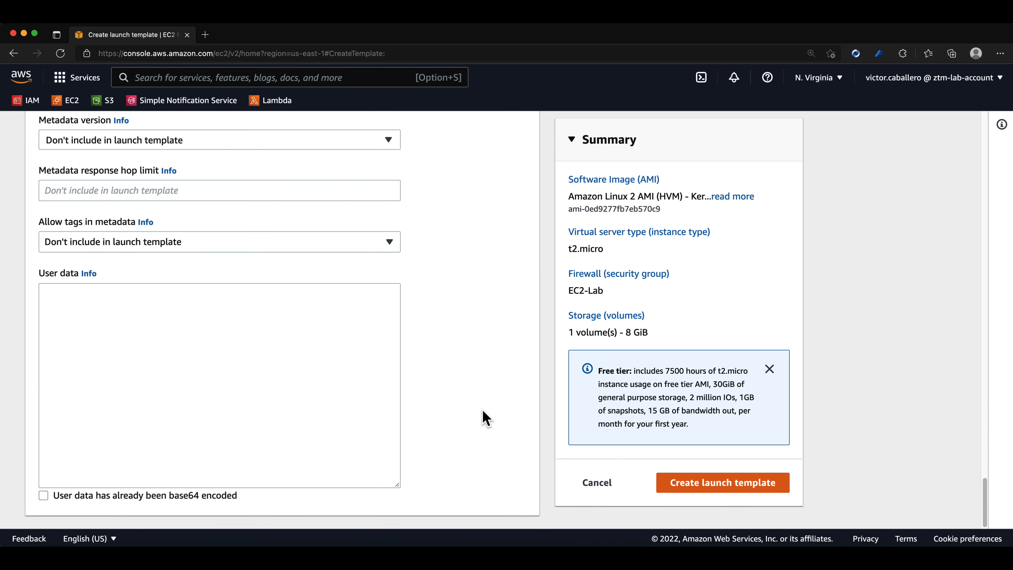
{"action": "left_click", "coordinate": [273, 389]}
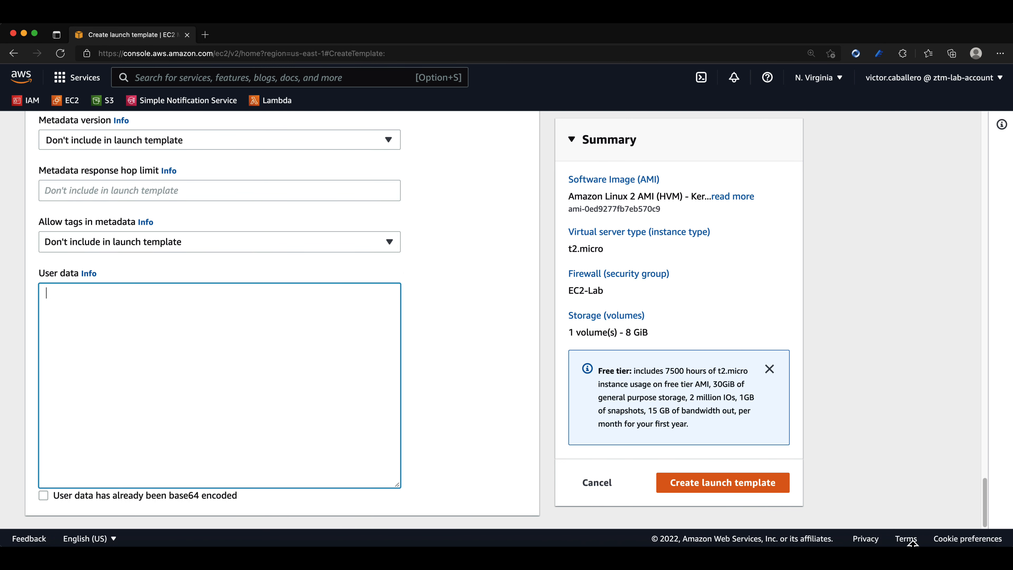
{"action": "left_click", "coordinate": [939, 554]}
{"action": "left_click", "coordinate": [638, 320]}
{"action": "key", "text": "super+a"}
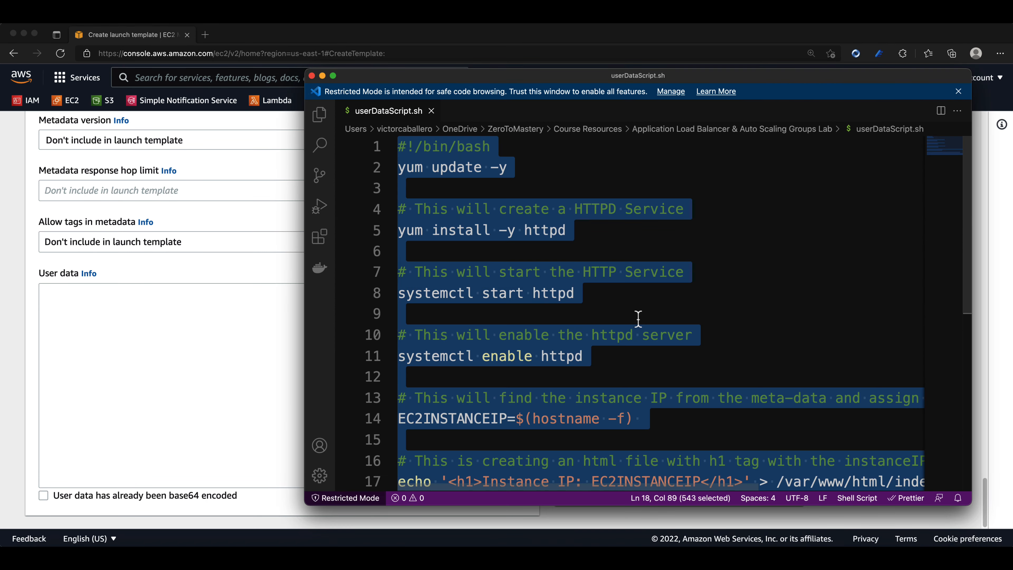
{"action": "scroll", "coordinate": [630, 331], "scroll_direction": "down", "scroll_amount": 3}
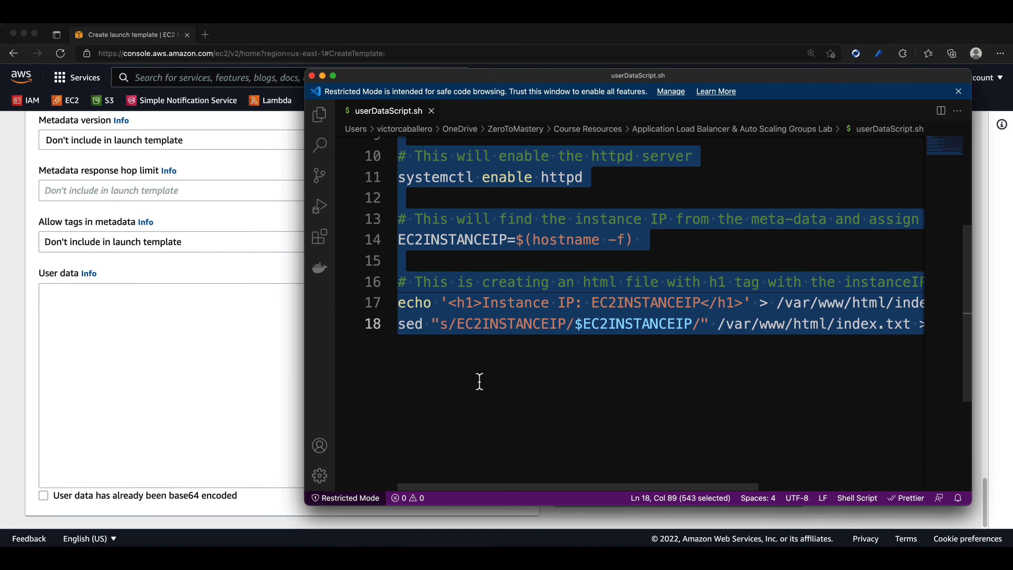
{"action": "left_click", "coordinate": [245, 364]}
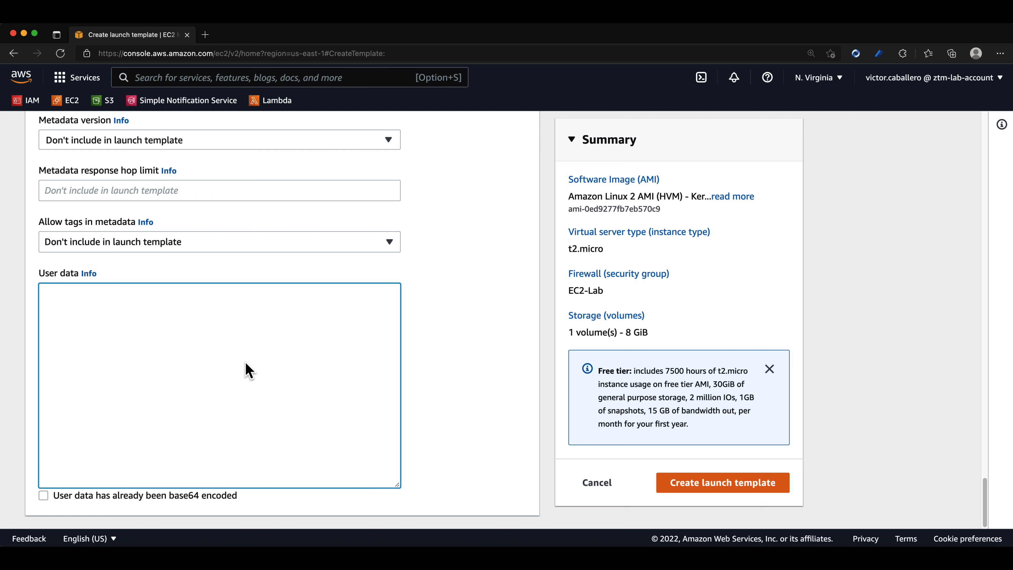
{"action": "key", "text": "super+v"}
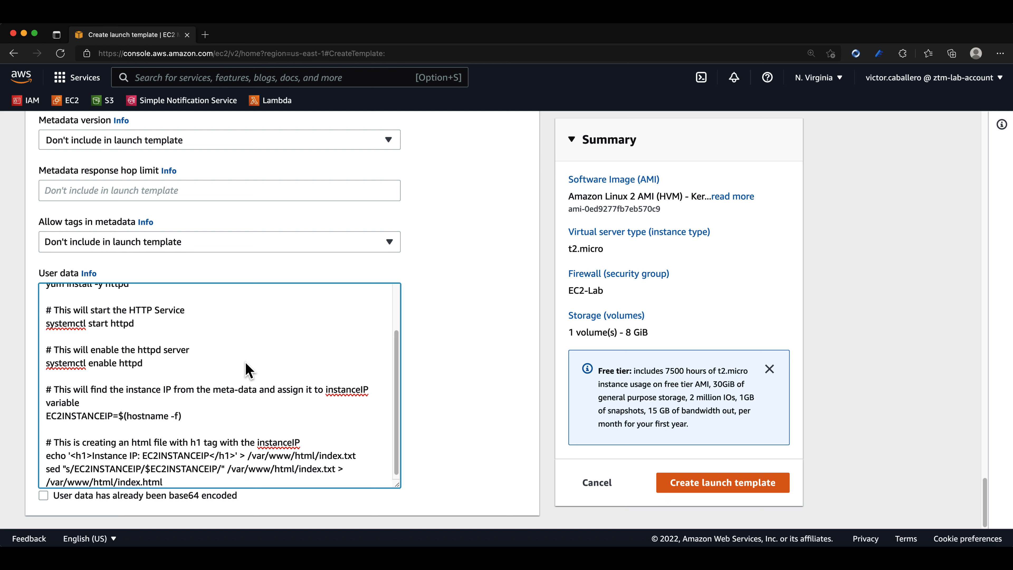
Check the pasted user data script from start to end and create the launch template.
{"action": "scroll", "coordinate": [249, 370], "scroll_direction": "up", "scroll_amount": 2}
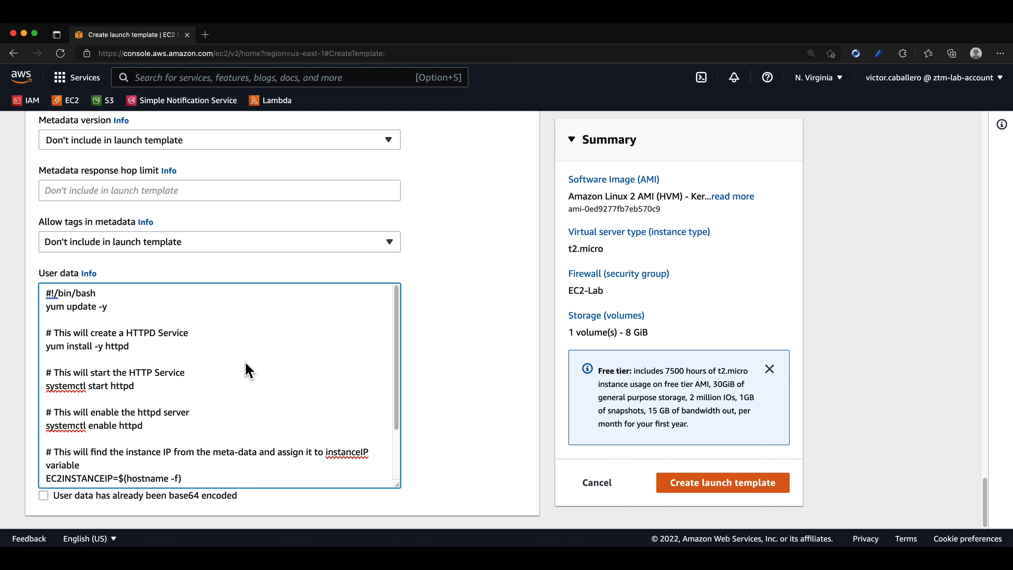
{"action": "scroll", "coordinate": [250, 370], "scroll_direction": "down", "scroll_amount": 4}
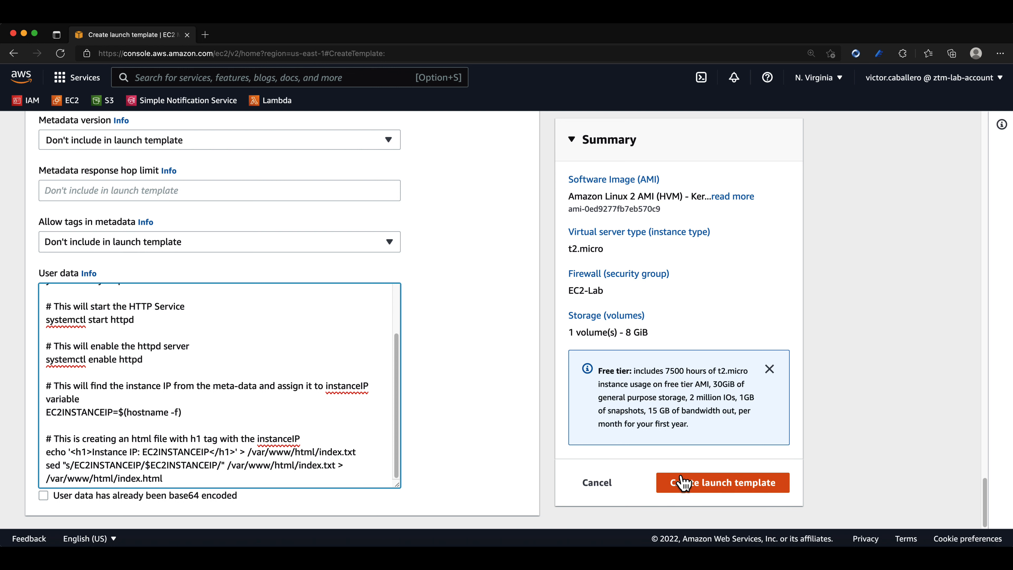
{"action": "left_click", "coordinate": [683, 483]}
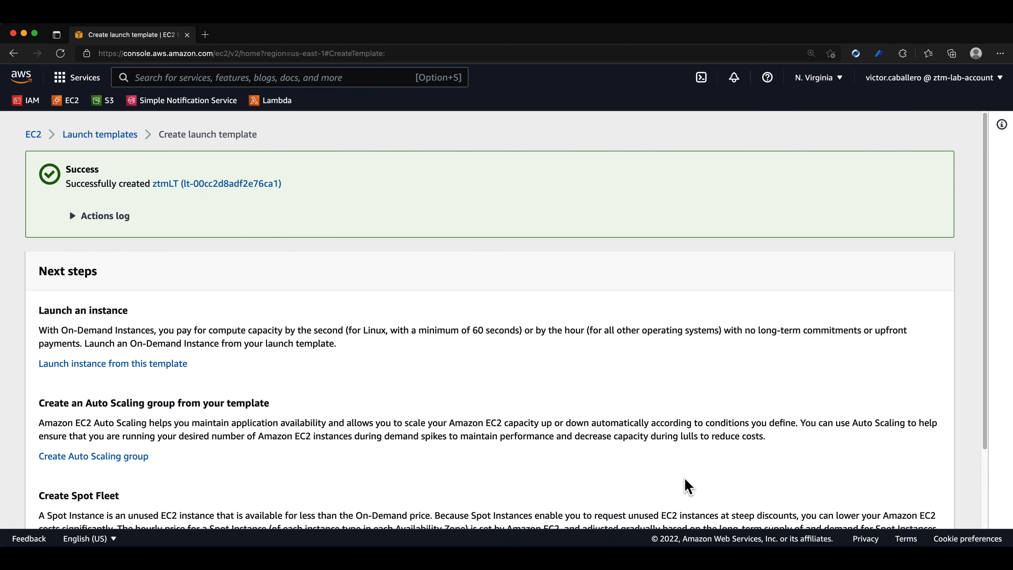
Go to the list of launch templates and select ztmLT to view its summary details.
{"action": "scroll", "coordinate": [694, 477], "scroll_direction": "down", "scroll_amount": 3}
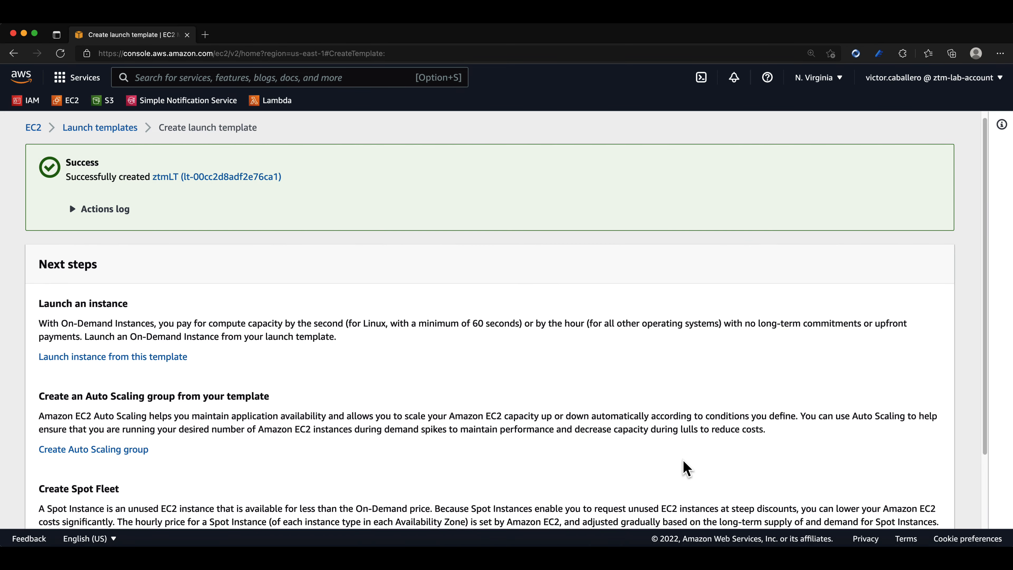
{"action": "left_click", "coordinate": [845, 519]}
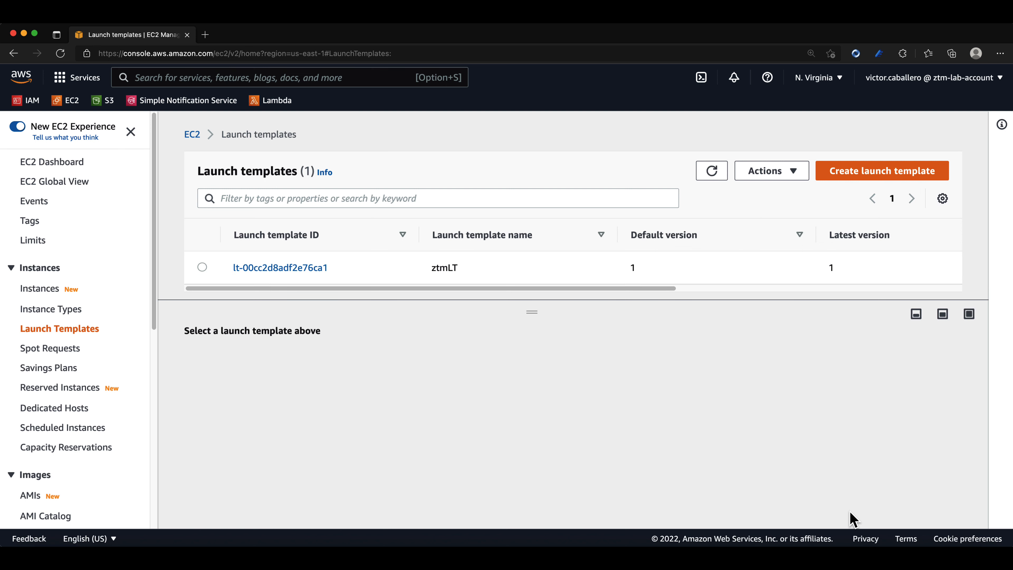
{"action": "left_click", "coordinate": [214, 273]}
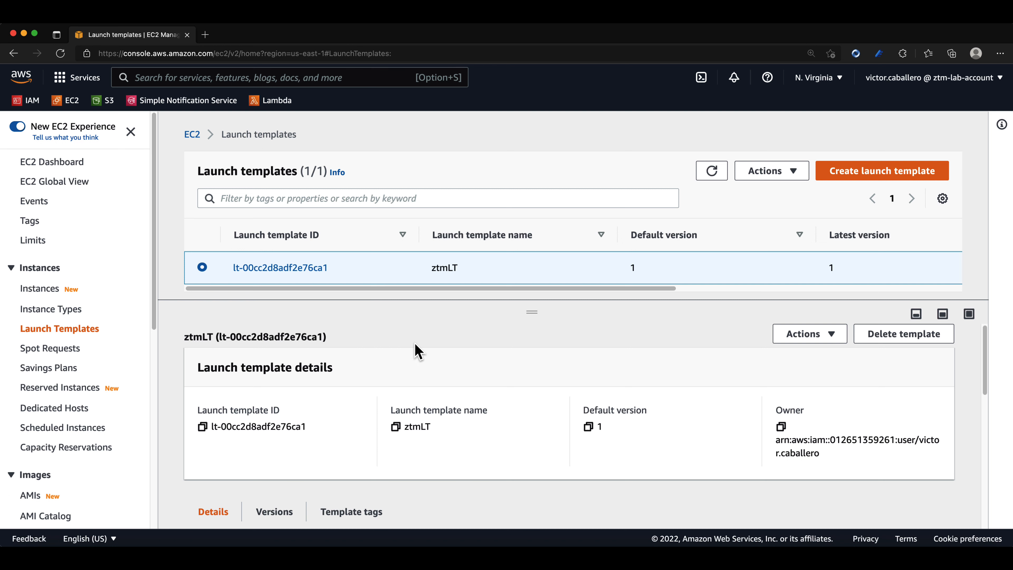
{"action": "scroll", "coordinate": [417, 351], "scroll_direction": "down", "scroll_amount": 1}
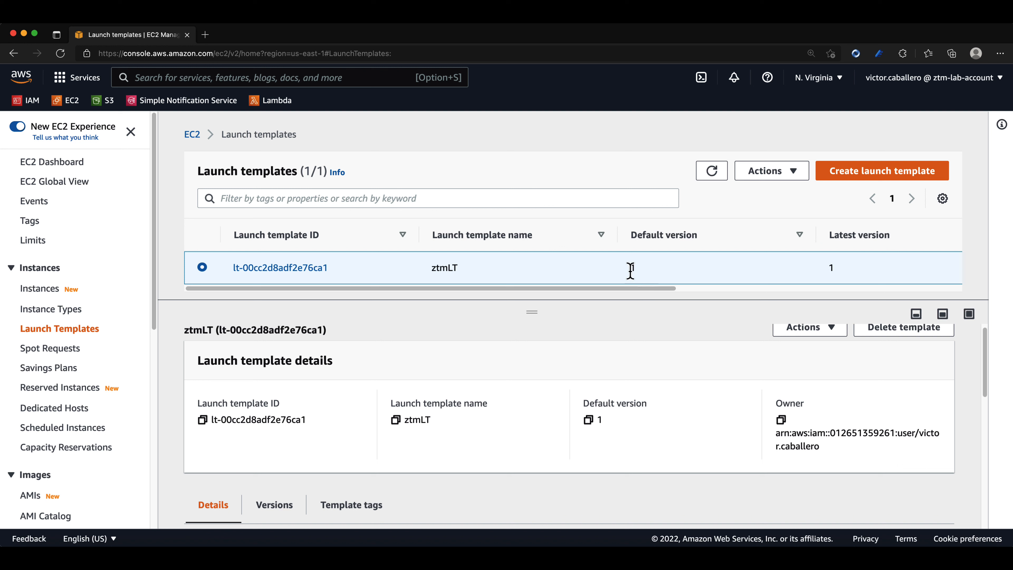
{"action": "left_click_drag", "start_coordinate": [645, 289], "coordinate": [556, 297]}
Open the ztmLT template's own page and review its version and instance details.
{"action": "left_click", "coordinate": [309, 267]}
{"action": "scroll", "coordinate": [319, 332], "scroll_direction": "down", "scroll_amount": 3}
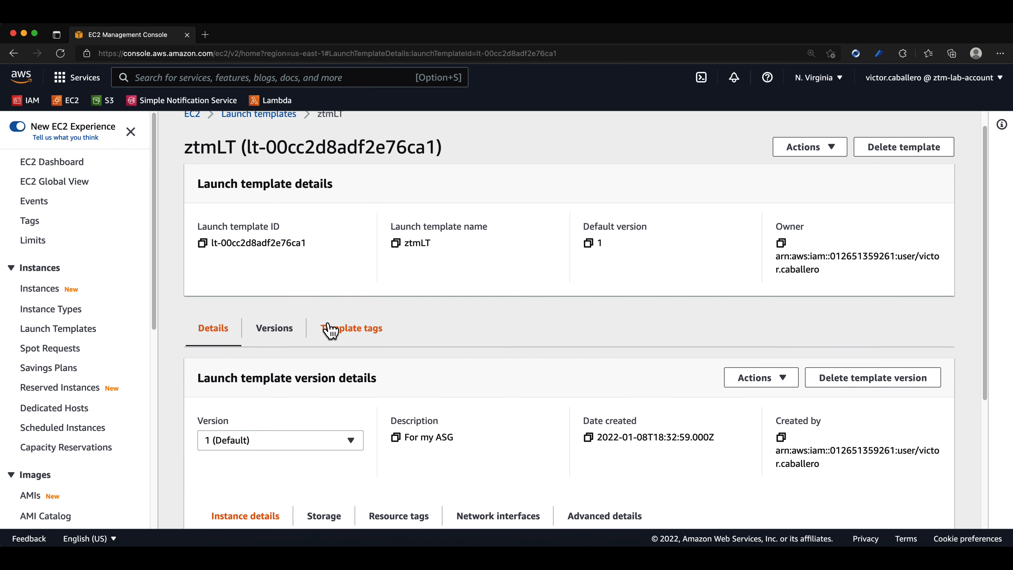
{"action": "scroll", "coordinate": [318, 337], "scroll_direction": "down", "scroll_amount": 5}
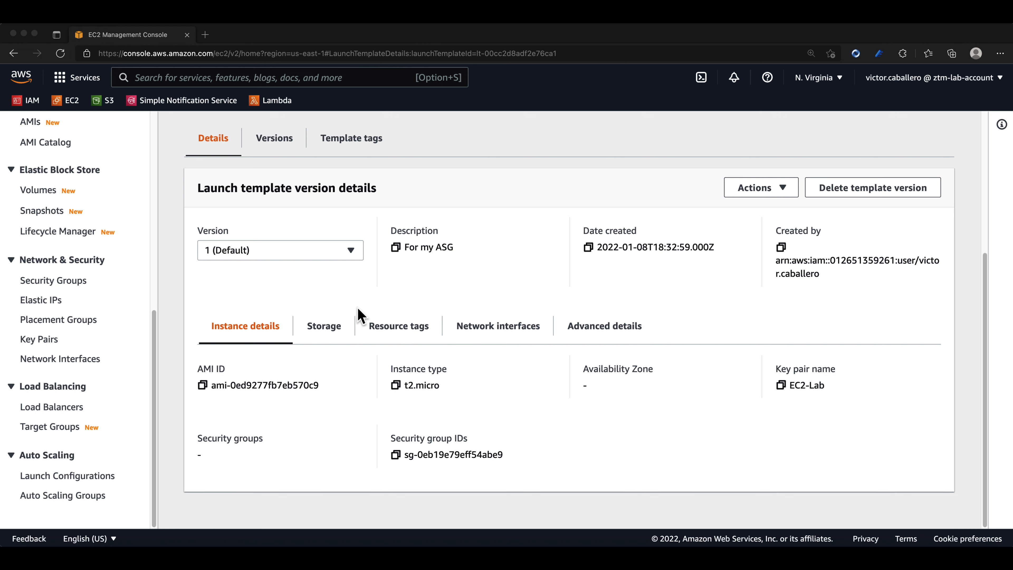
Leave the ztmLT template page, go to the Auto Scaling groups and start creating a new group.
{"action": "scroll", "coordinate": [357, 315], "scroll_direction": "up", "scroll_amount": 6}
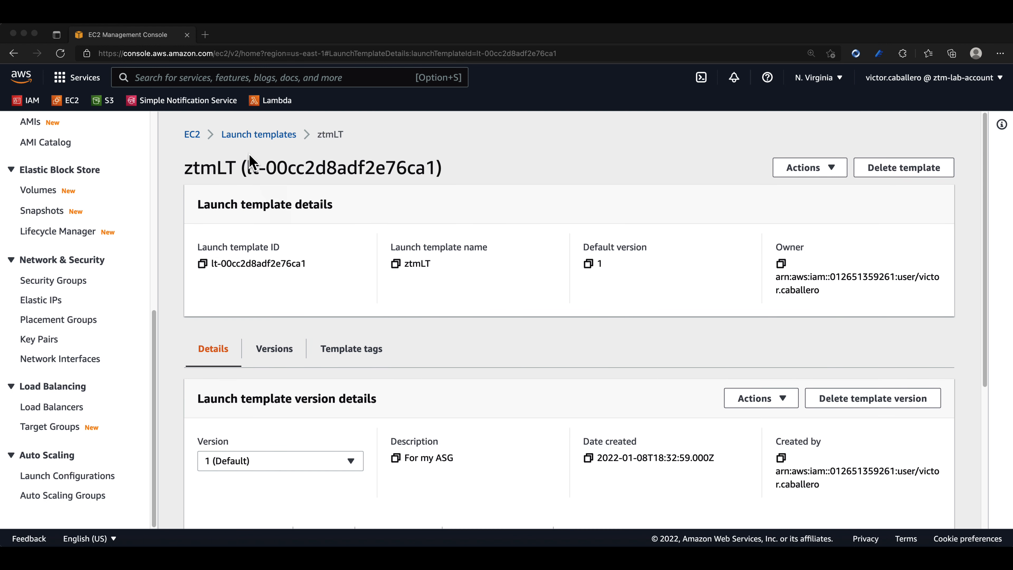
{"action": "left_click", "coordinate": [234, 137]}
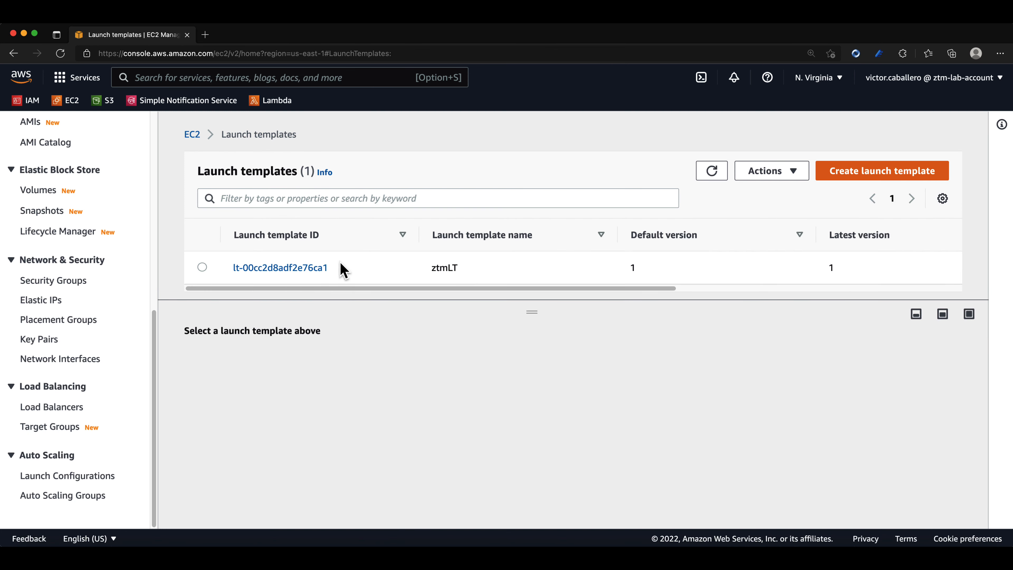
{"action": "left_click_drag", "start_coordinate": [152, 345], "coordinate": [142, 369]}
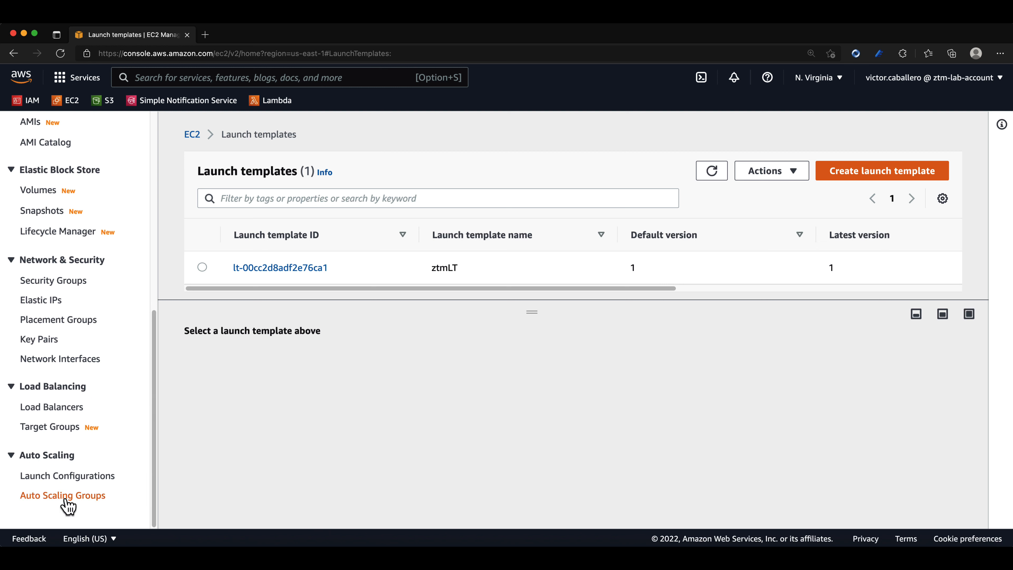
{"action": "left_click", "coordinate": [44, 499]}
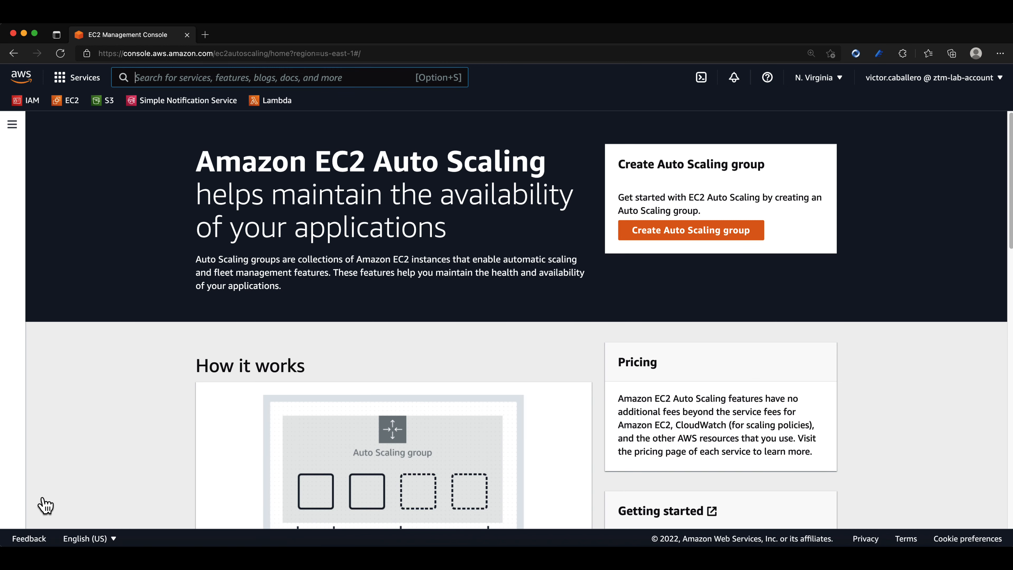
{"action": "left_click", "coordinate": [660, 240]}
Name the Auto Scaling group ztm-asg and choose ztmLT as its launch template.
{"action": "left_click", "coordinate": [375, 312]}
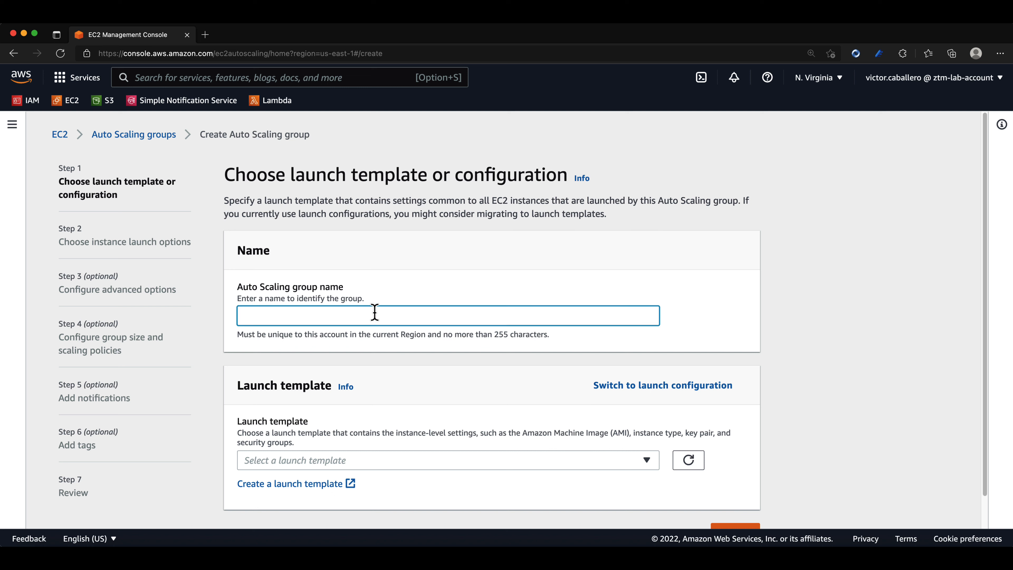
{"action": "type", "text": "ztm-asg"}
{"action": "scroll", "coordinate": [376, 325], "scroll_direction": "down", "scroll_amount": 1}
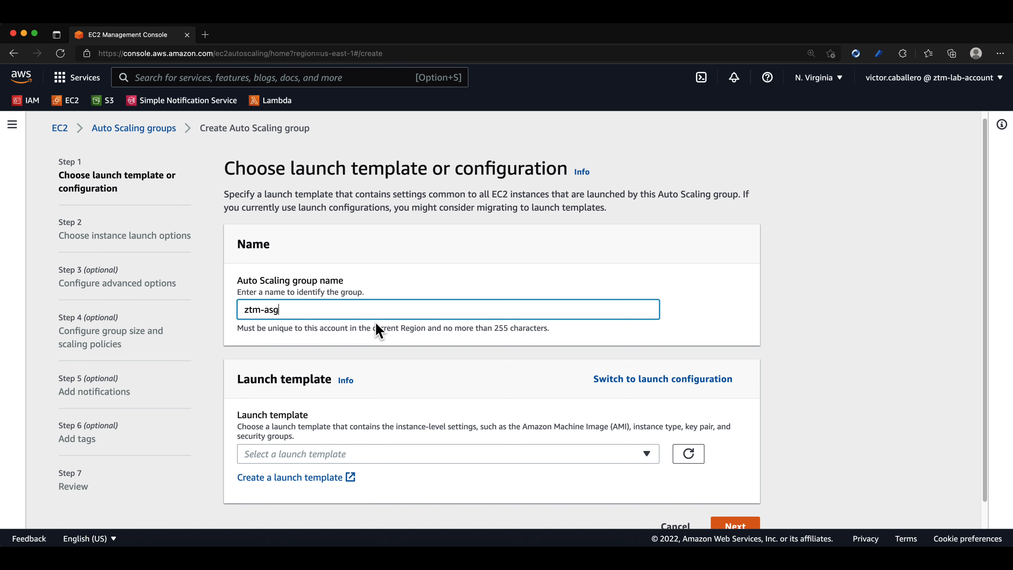
{"action": "scroll", "coordinate": [378, 329], "scroll_direction": "down", "scroll_amount": 1}
{"action": "left_click", "coordinate": [502, 427]}
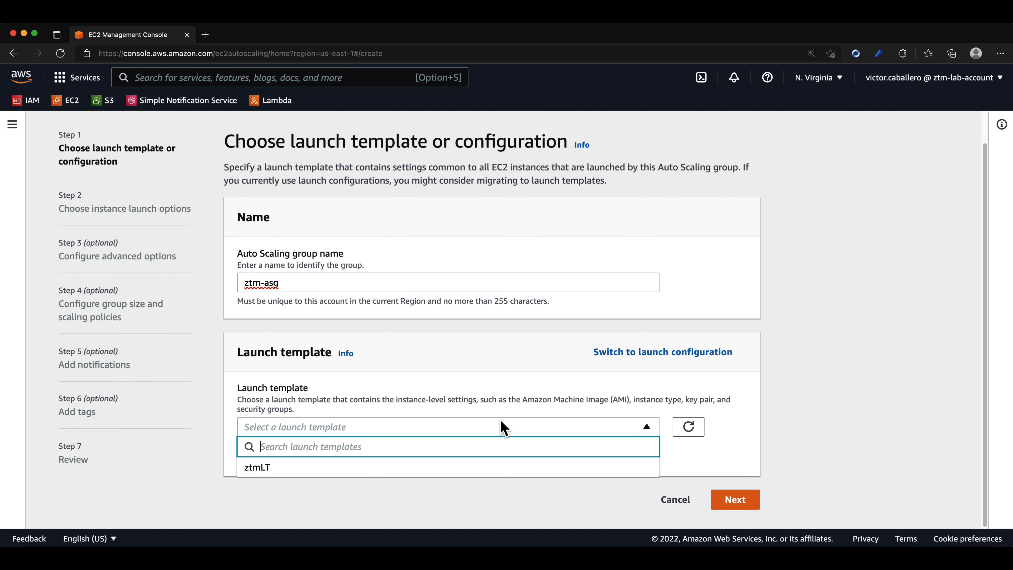
{"action": "left_click", "coordinate": [289, 469]}
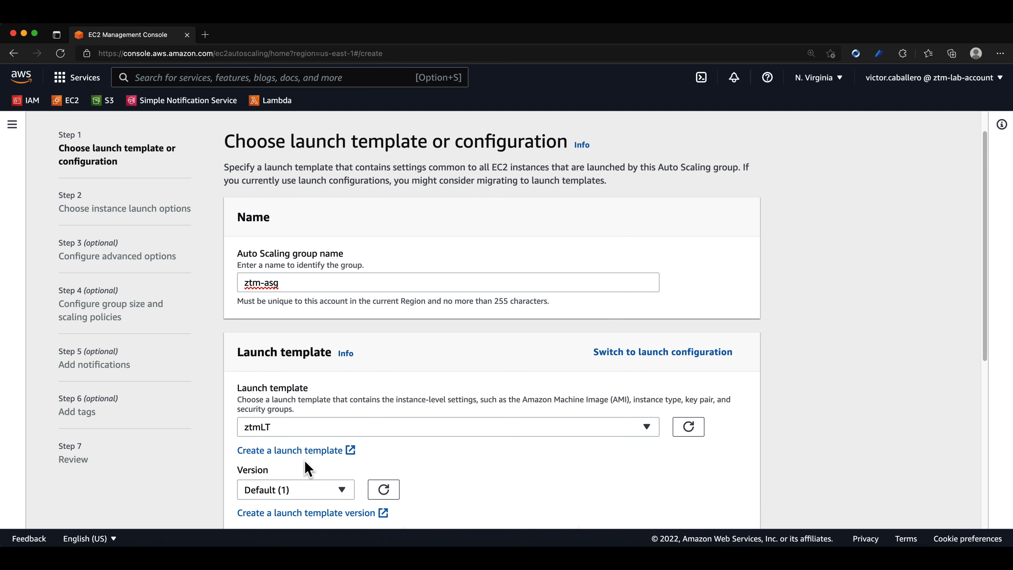
Check the version choices and details of the selected launch template, keep version Default (1) and continue to the instance launch options.
{"action": "scroll", "coordinate": [407, 447], "scroll_direction": "down", "scroll_amount": 3}
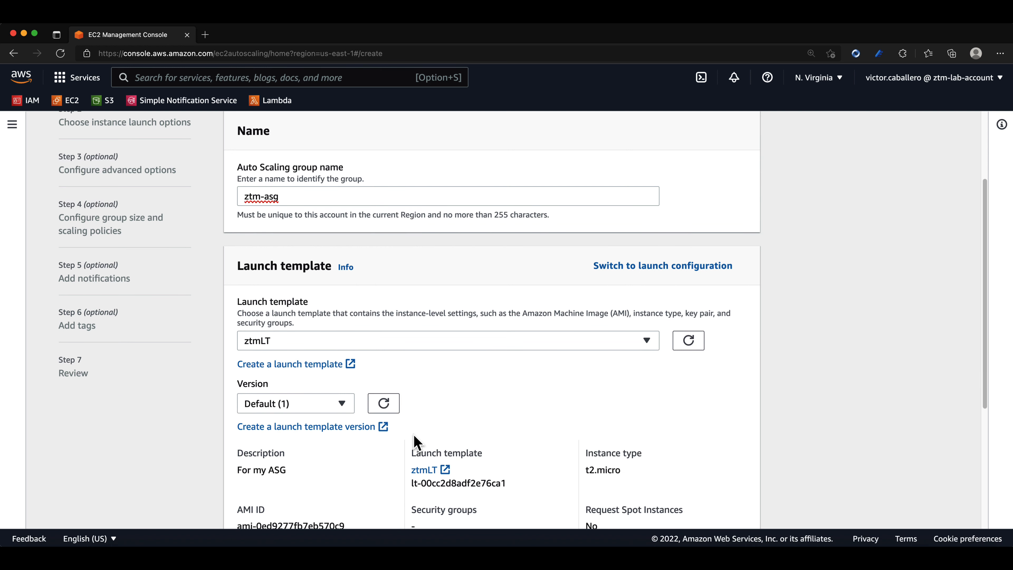
{"action": "scroll", "coordinate": [415, 441], "scroll_direction": "down", "scroll_amount": 1}
{"action": "left_click", "coordinate": [339, 386]}
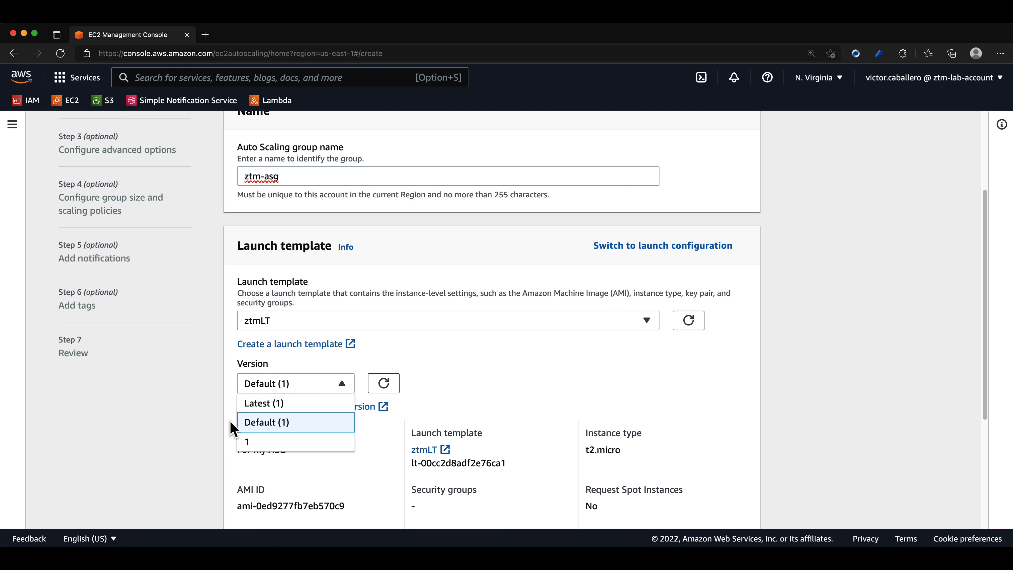
{"action": "left_click", "coordinate": [467, 403]}
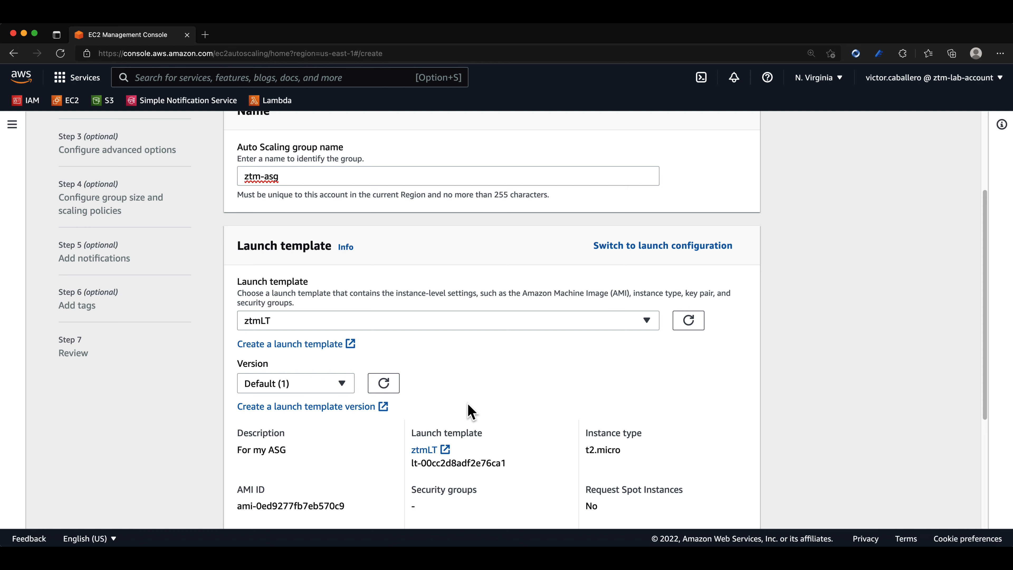
{"action": "scroll", "coordinate": [468, 404], "scroll_direction": "down", "scroll_amount": 5}
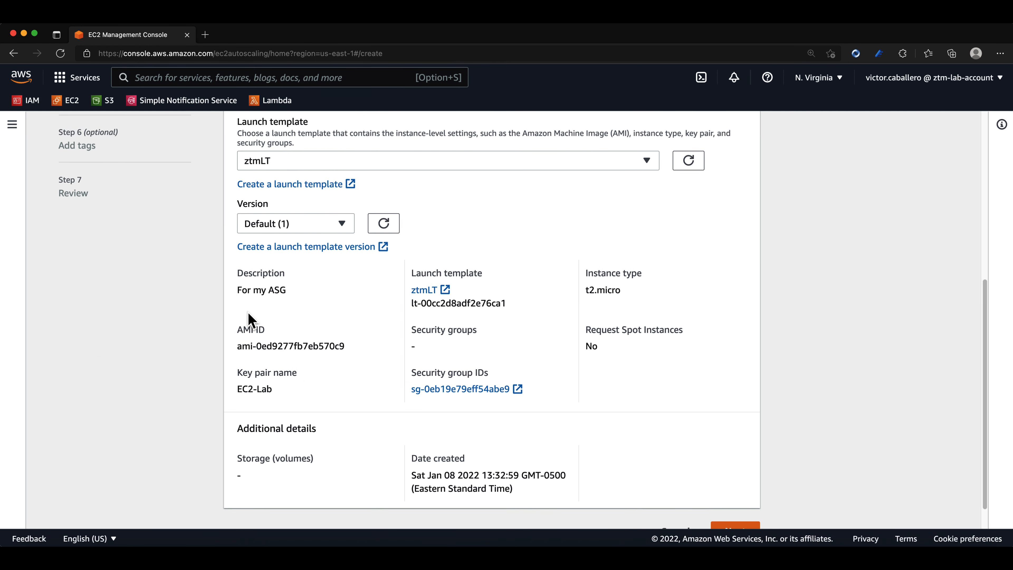
{"action": "left_click_drag", "start_coordinate": [238, 345], "coordinate": [352, 357]}
{"action": "left_click_drag", "start_coordinate": [254, 389], "coordinate": [272, 389]}
{"action": "left_click", "coordinate": [518, 347]}
{"action": "scroll", "coordinate": [517, 347], "scroll_direction": "down", "scroll_amount": 1}
{"action": "left_click", "coordinate": [737, 499]}
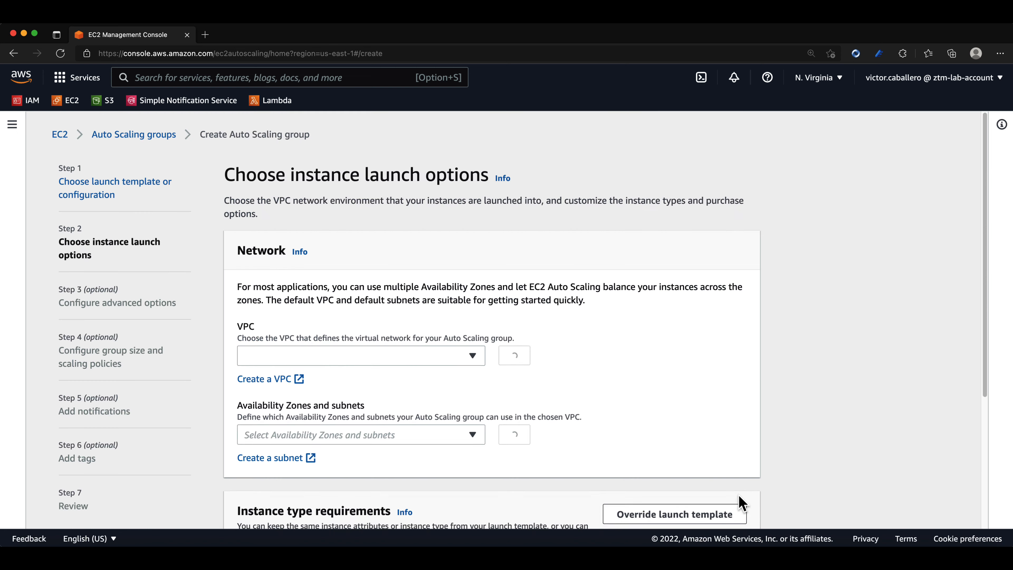
Add the six default subnets in Availability Zones us-east-1a through us-east-1f to the group's network within the default VPC.
{"action": "scroll", "coordinate": [603, 417], "scroll_direction": "down", "scroll_amount": 1}
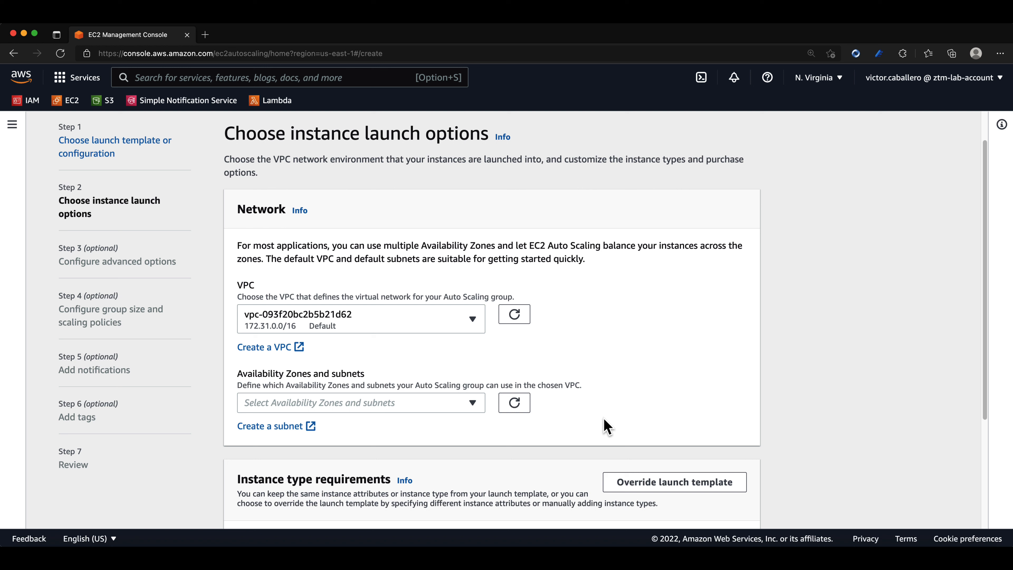
{"action": "left_click", "coordinate": [454, 404]}
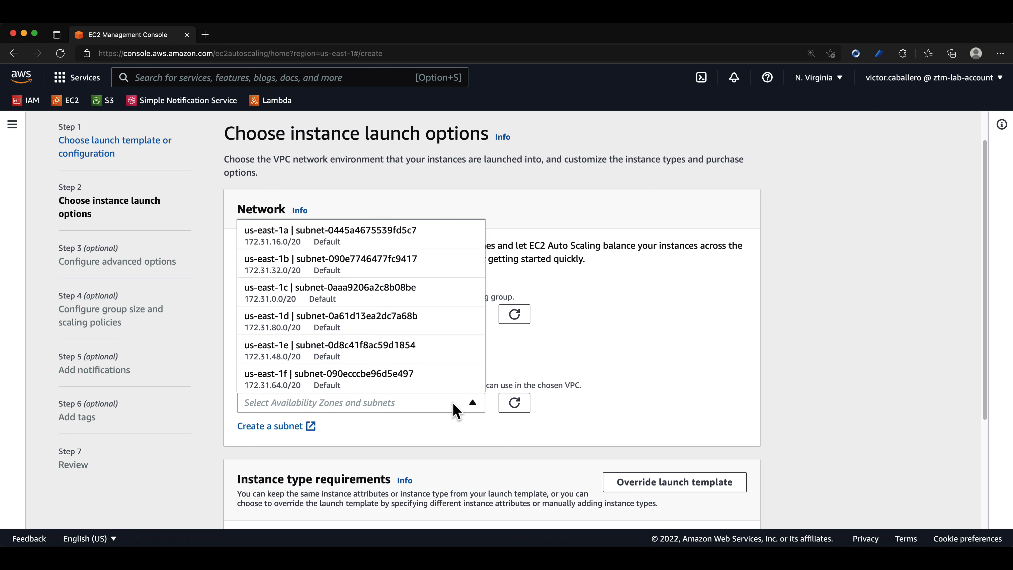
{"action": "left_click", "coordinate": [315, 239]}
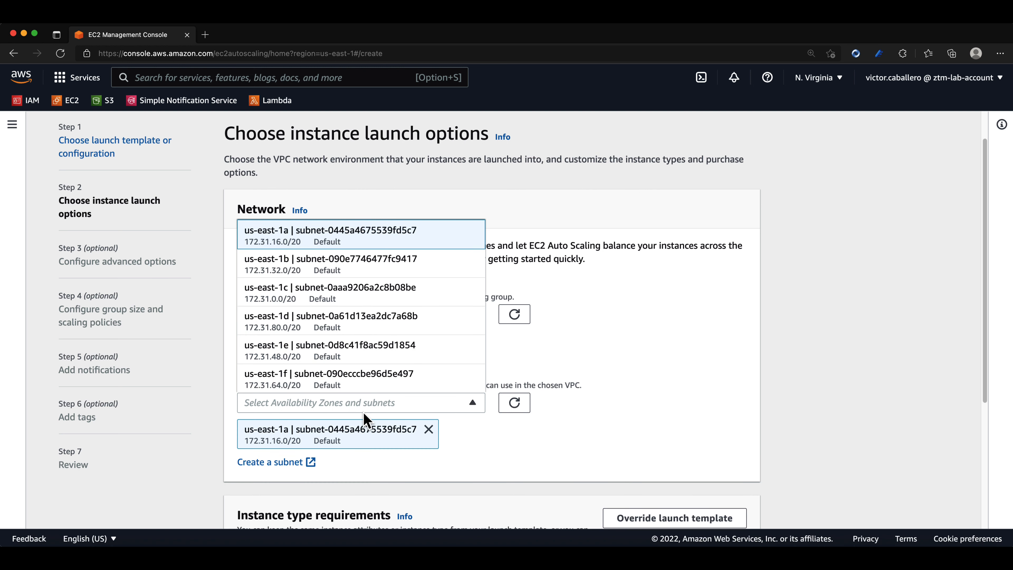
{"action": "left_click", "coordinate": [328, 266]}
{"action": "left_click", "coordinate": [312, 296]}
{"action": "left_click", "coordinate": [313, 330]}
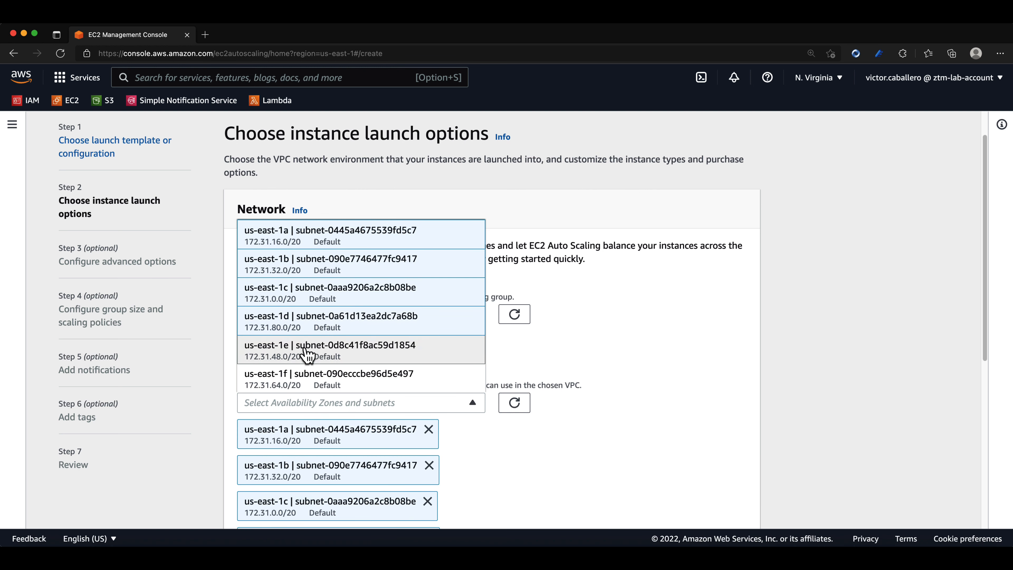
{"action": "left_click", "coordinate": [308, 356]}
{"action": "left_click", "coordinate": [298, 377]}
{"action": "left_click", "coordinate": [679, 385]}
Check the selected subnets and the instance type requirements, and continue to the advanced options.
{"action": "scroll", "coordinate": [605, 384], "scroll_direction": "down", "scroll_amount": 3}
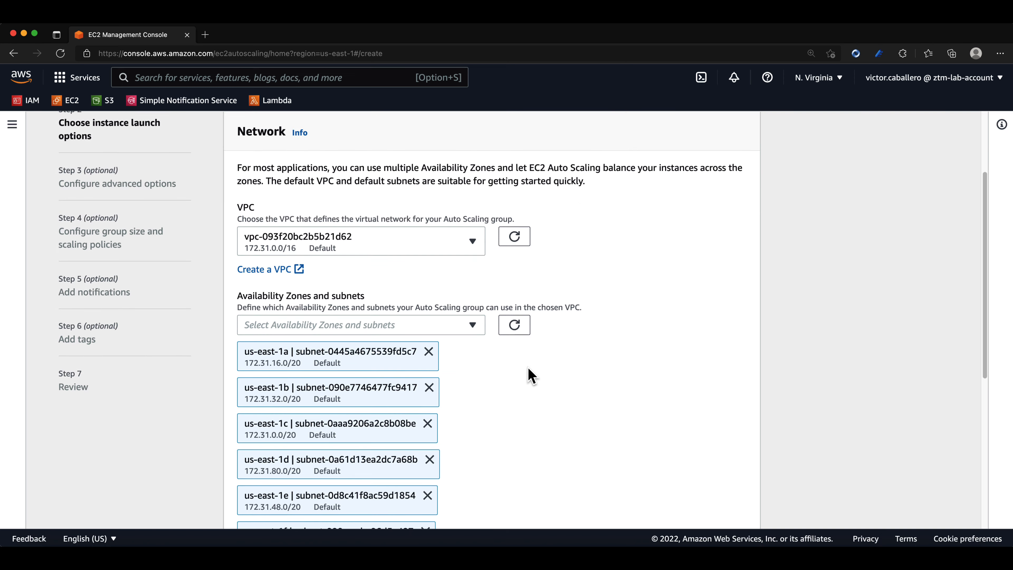
{"action": "scroll", "coordinate": [526, 374], "scroll_direction": "down", "scroll_amount": 2}
{"action": "scroll", "coordinate": [524, 373], "scroll_direction": "down", "scroll_amount": 5}
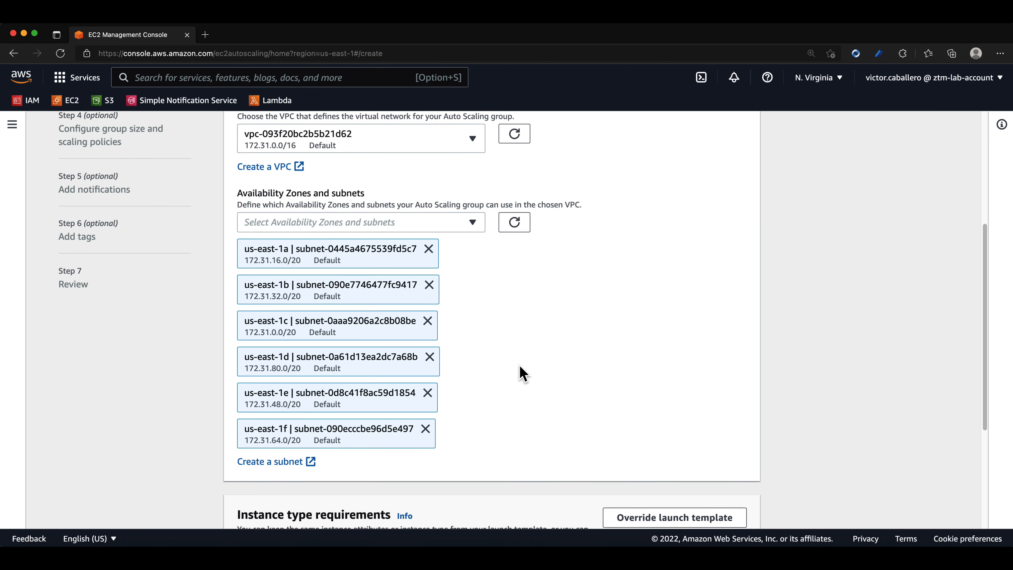
{"action": "scroll", "coordinate": [516, 366], "scroll_direction": "down", "scroll_amount": 1}
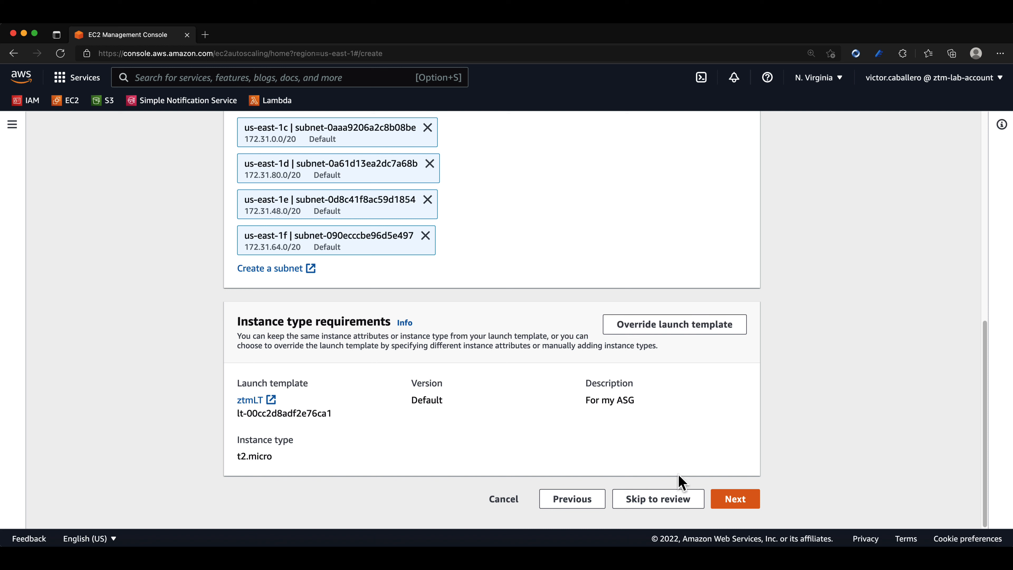
{"action": "left_click", "coordinate": [718, 495]}
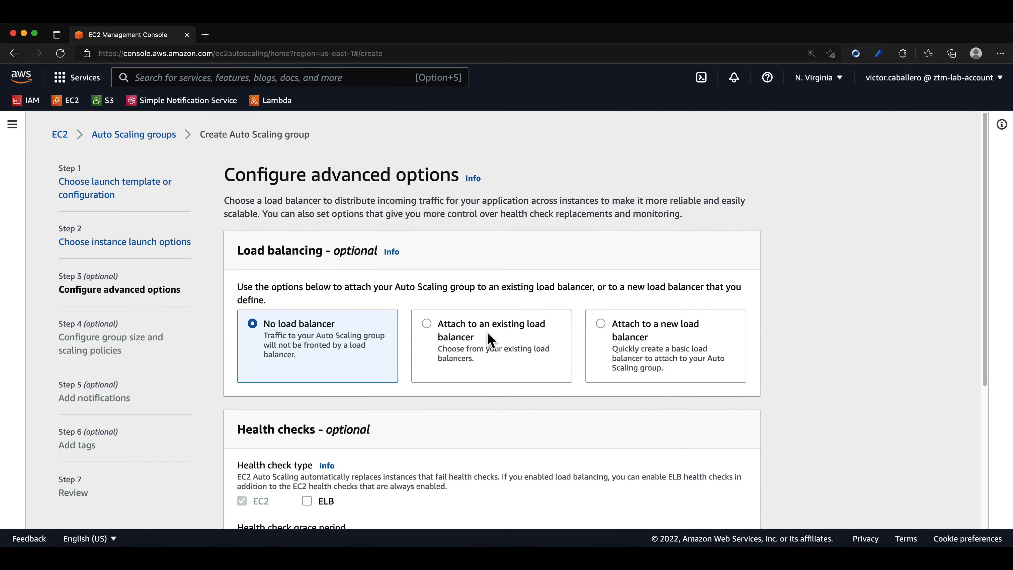
Attach the group to an existing load balancer through the target group ztm-tg | HTTP.
{"action": "left_click", "coordinate": [451, 341]}
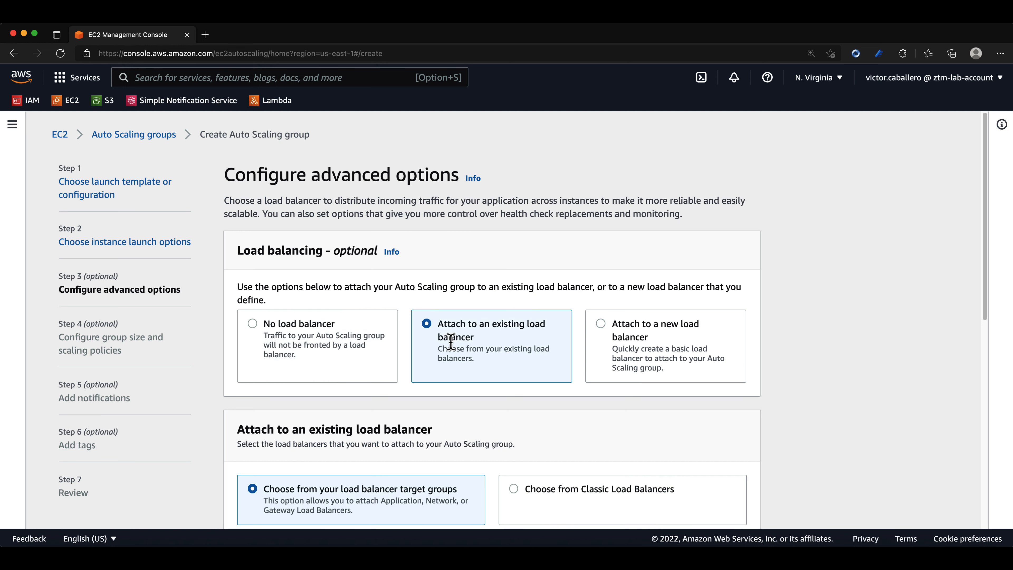
{"action": "scroll", "coordinate": [453, 347], "scroll_direction": "down", "scroll_amount": 5}
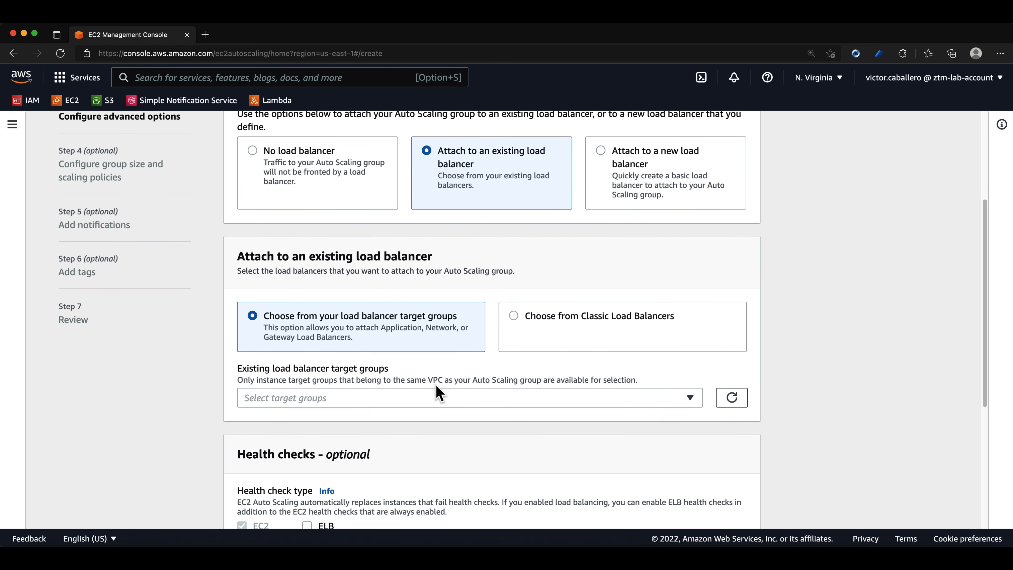
{"action": "left_click", "coordinate": [436, 396]}
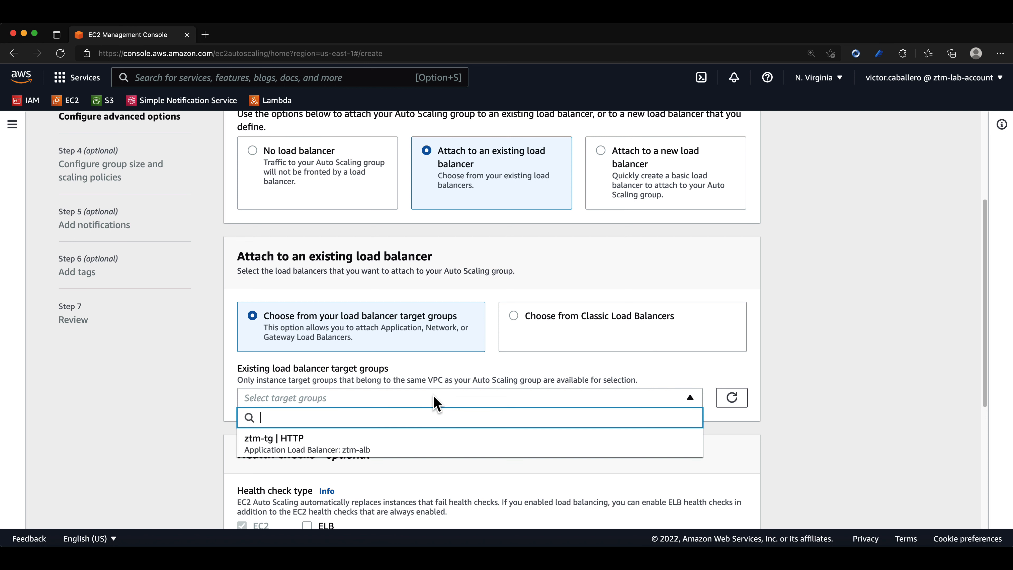
{"action": "left_click", "coordinate": [255, 458]}
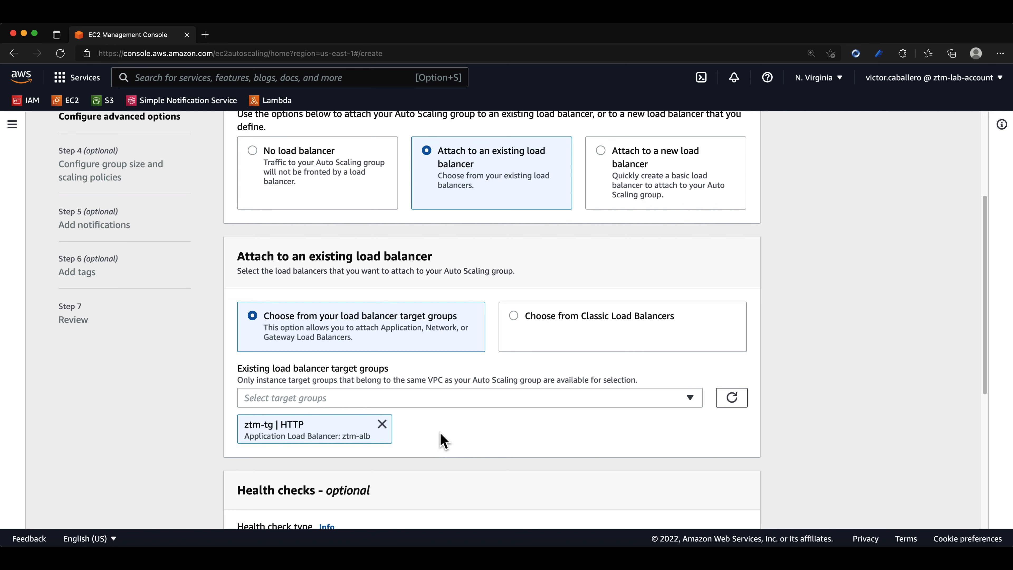
Enable ELB health checks for the group and continue to the group size and scaling policies.
{"action": "scroll", "coordinate": [441, 439], "scroll_direction": "down", "scroll_amount": 2}
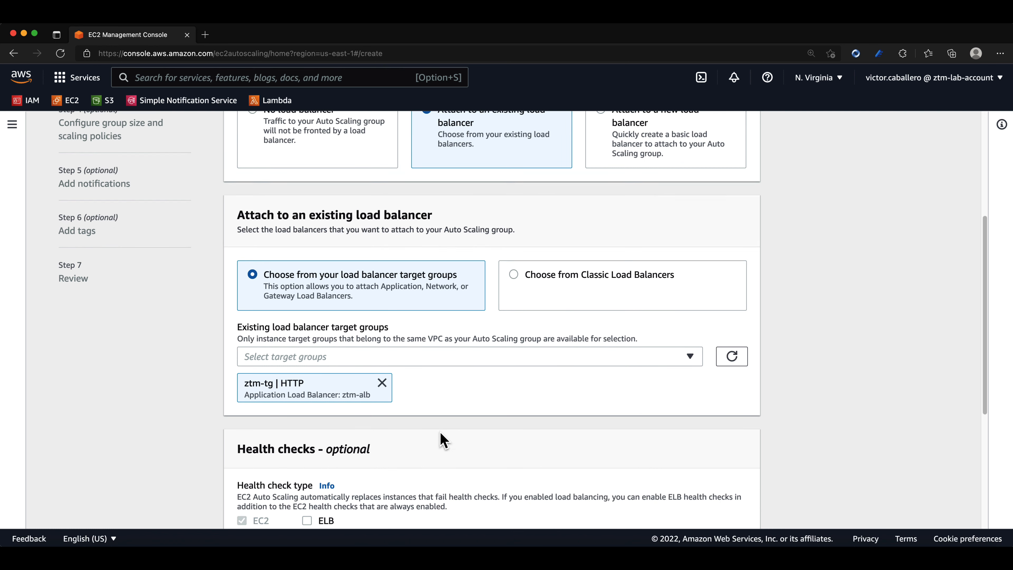
{"action": "scroll", "coordinate": [442, 441], "scroll_direction": "down", "scroll_amount": 4}
{"action": "scroll", "coordinate": [441, 431], "scroll_direction": "down", "scroll_amount": 1}
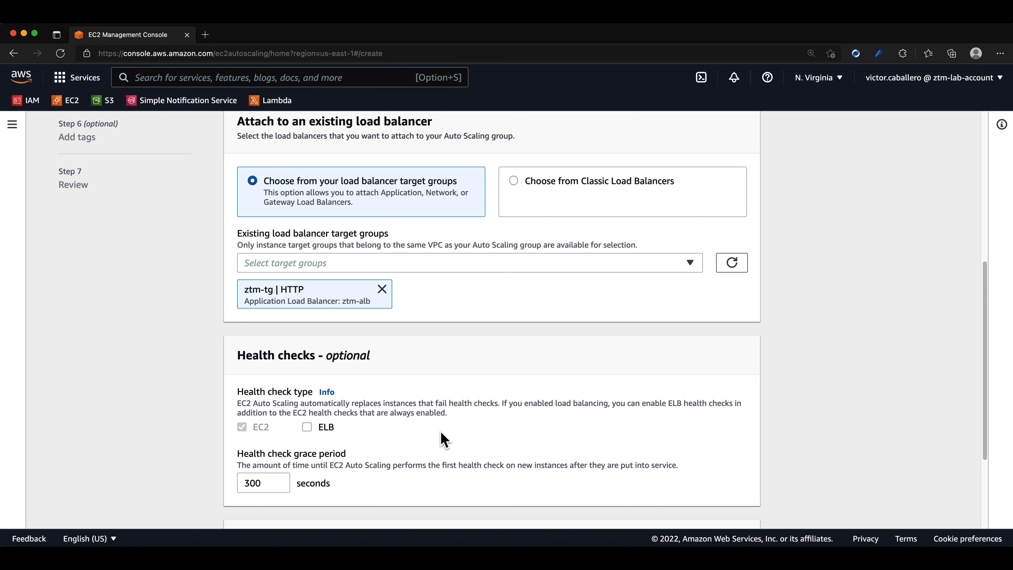
{"action": "scroll", "coordinate": [444, 439], "scroll_direction": "down", "scroll_amount": 1}
{"action": "left_click", "coordinate": [309, 407]}
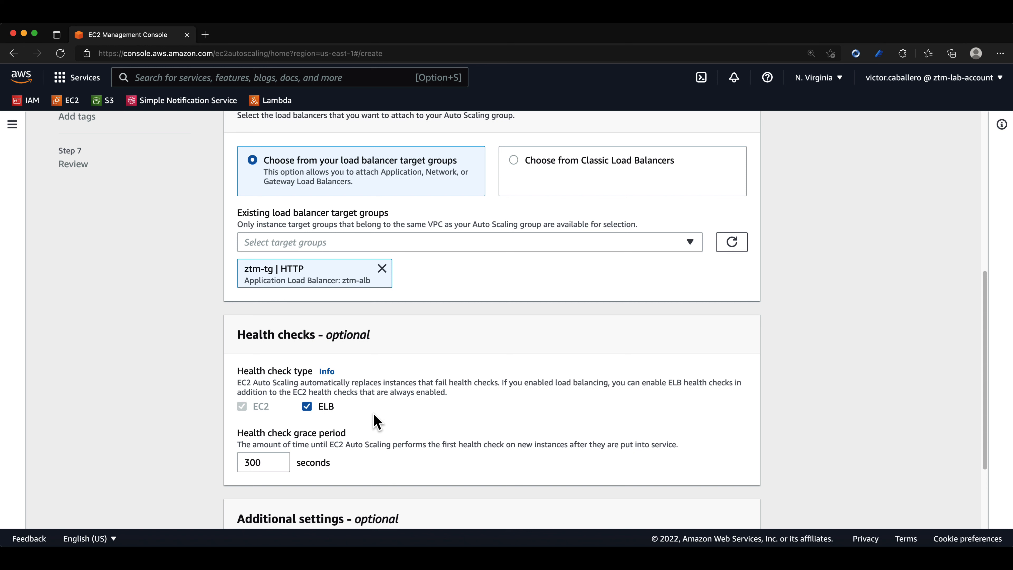
{"action": "scroll", "coordinate": [374, 415], "scroll_direction": "down", "scroll_amount": 5}
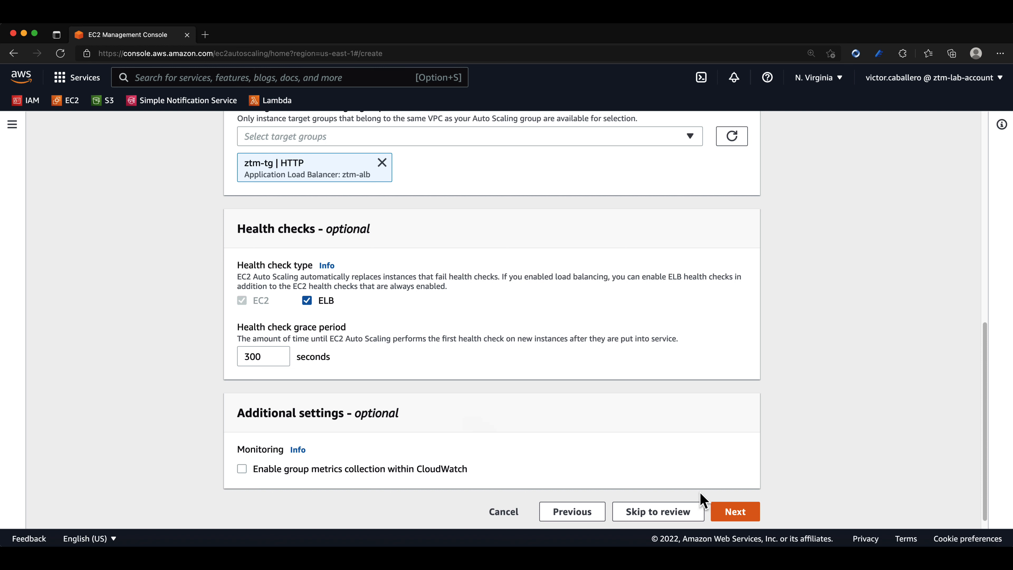
{"action": "left_click", "coordinate": [749, 518]}
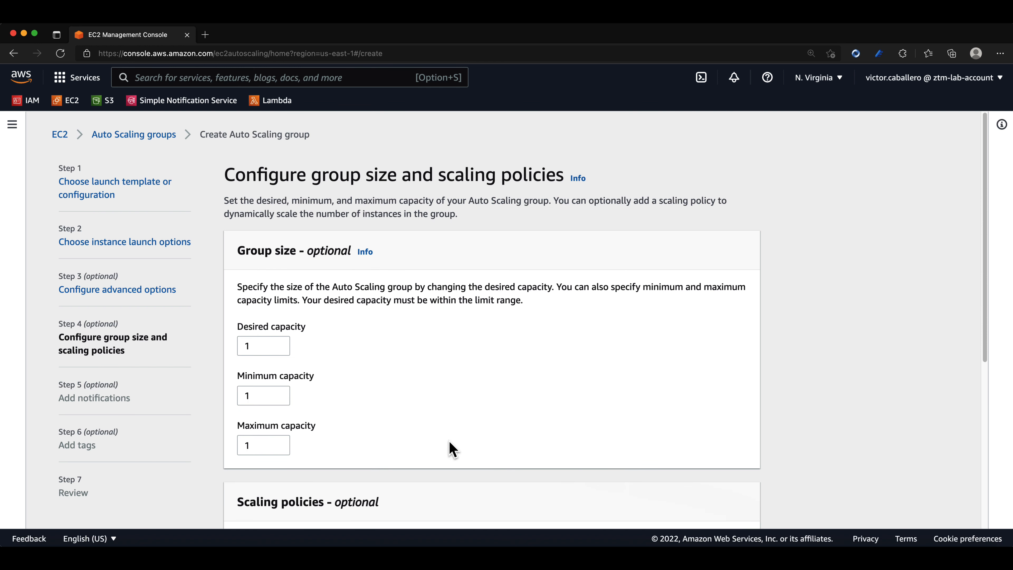
Set the group's desired capacity to 2 and maximum capacity to 3, and read through the group size instructions.
{"action": "left_click_drag", "start_coordinate": [263, 345], "coordinate": [225, 343]}
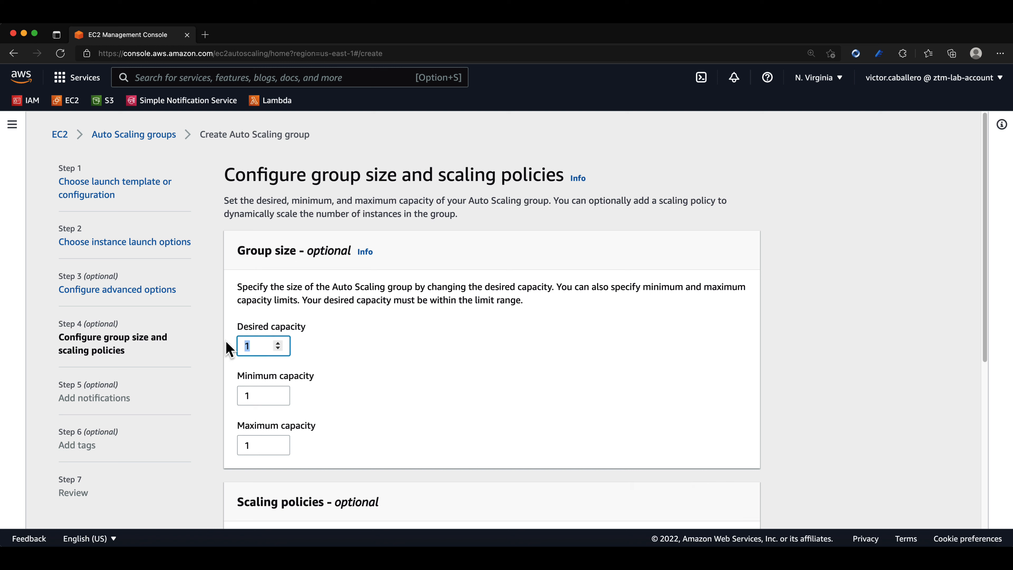
{"action": "type", "text": "2"}
{"action": "left_click_drag", "start_coordinate": [268, 445], "coordinate": [236, 451]}
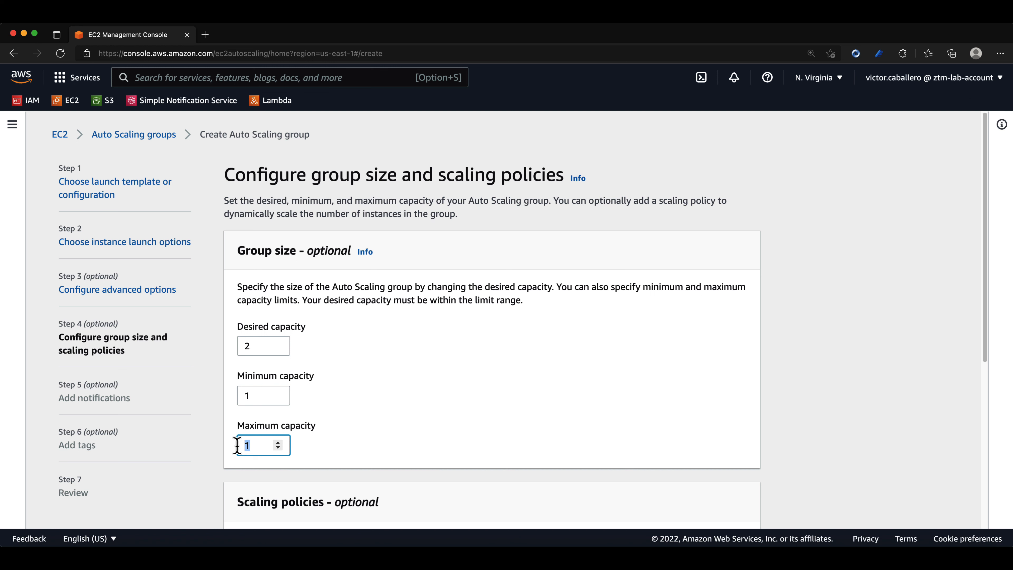
{"action": "type", "text": "3"}
{"action": "scroll", "coordinate": [419, 423], "scroll_direction": "down", "scroll_amount": 3}
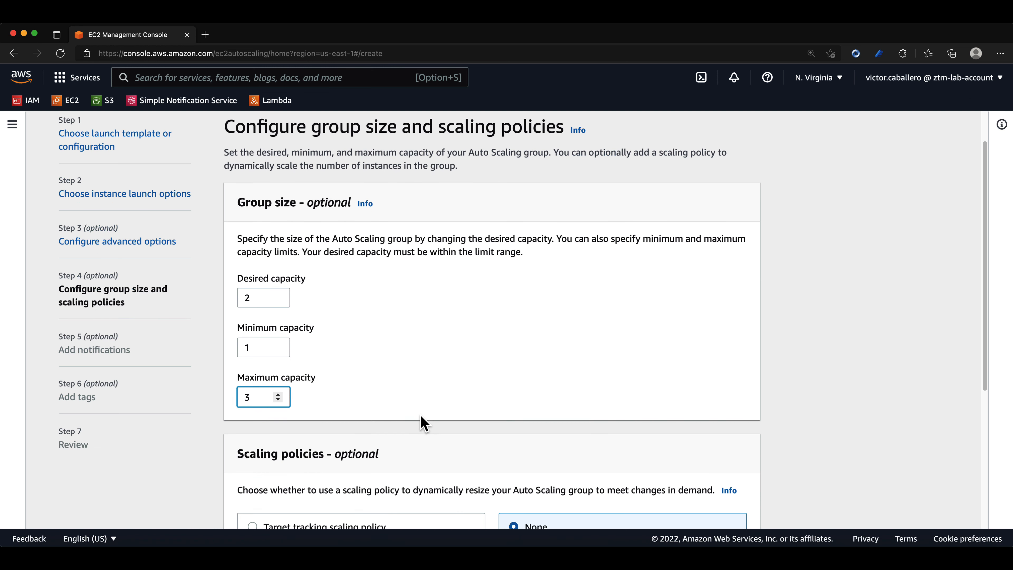
{"action": "scroll", "coordinate": [423, 422], "scroll_direction": "down", "scroll_amount": 2}
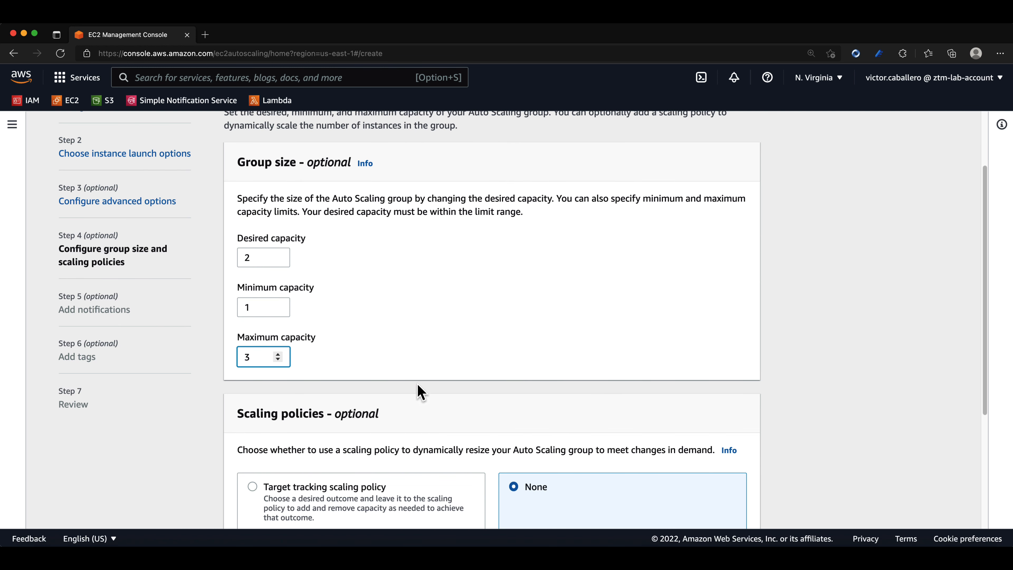
{"action": "left_click_drag", "start_coordinate": [243, 198], "coordinate": [561, 227]}
{"action": "left_click", "coordinate": [574, 249]}
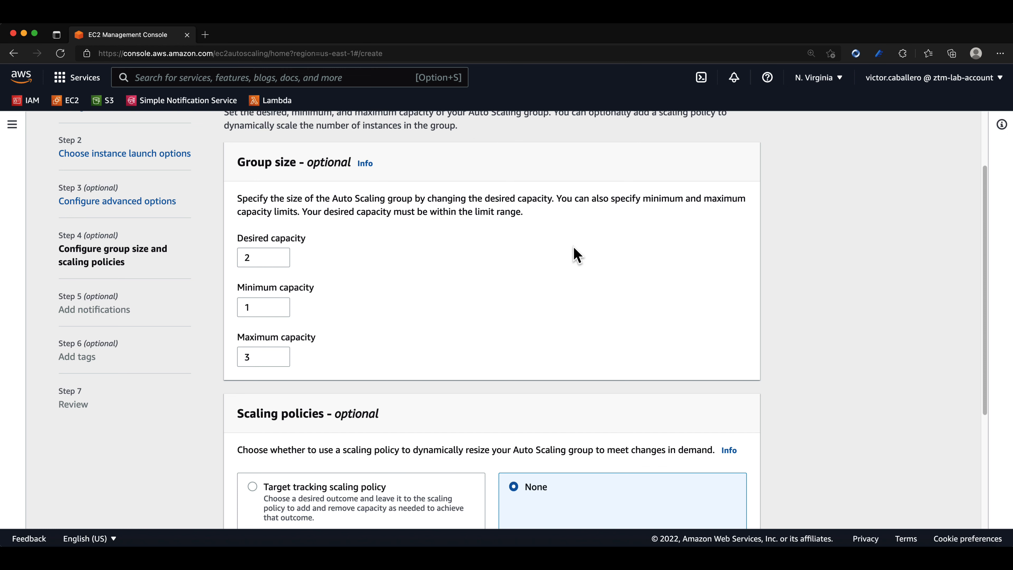
Review the scaling policy choices, keep the policy set to None with scale-in protection off, and continue to the notifications.
{"action": "scroll", "coordinate": [551, 323], "scroll_direction": "down", "scroll_amount": 5}
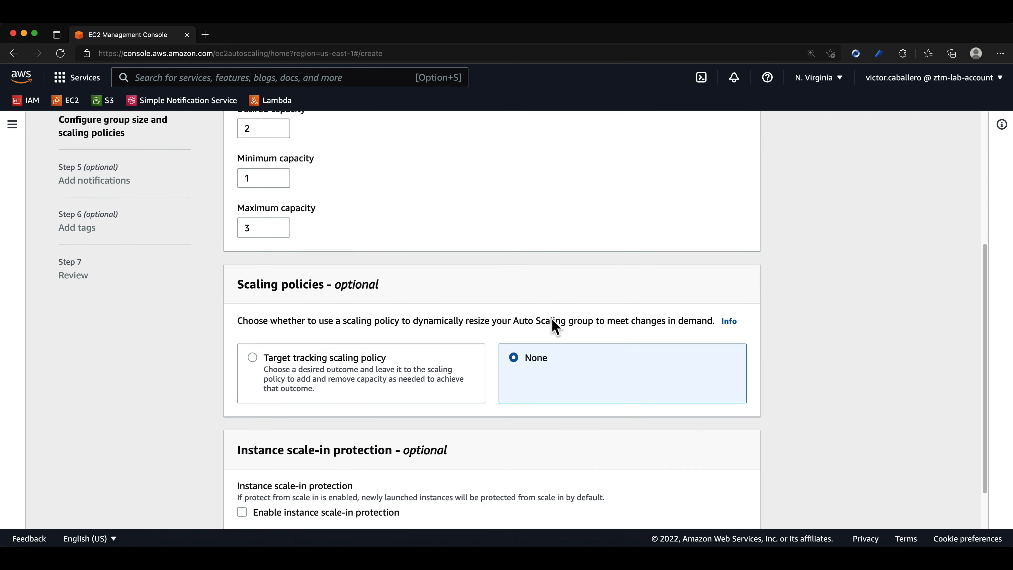
{"action": "scroll", "coordinate": [552, 323], "scroll_direction": "down", "scroll_amount": 2}
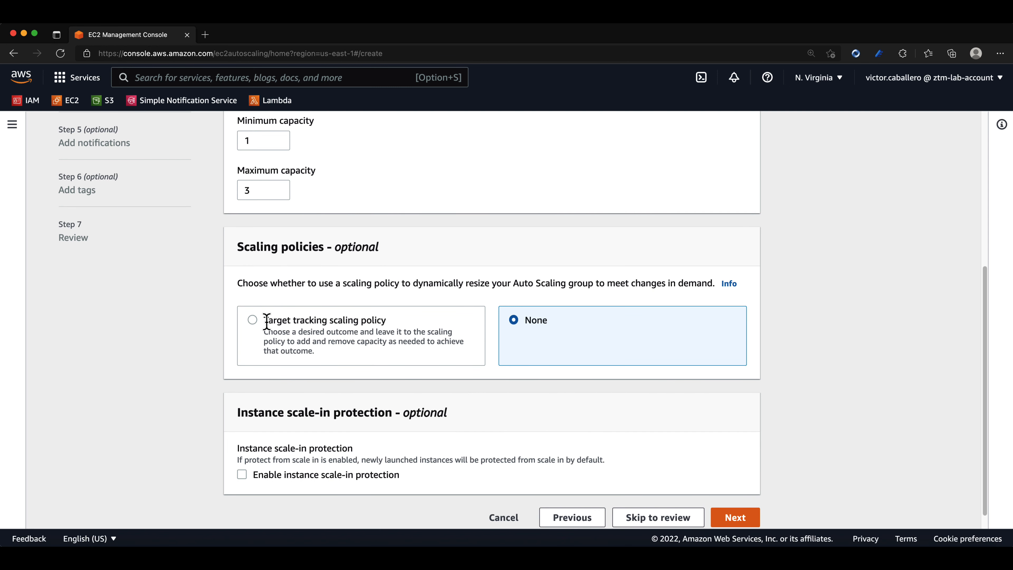
{"action": "left_click_drag", "start_coordinate": [266, 322], "coordinate": [390, 326]}
{"action": "left_click", "coordinate": [424, 380]}
{"action": "scroll", "coordinate": [516, 380], "scroll_direction": "down", "scroll_amount": 1}
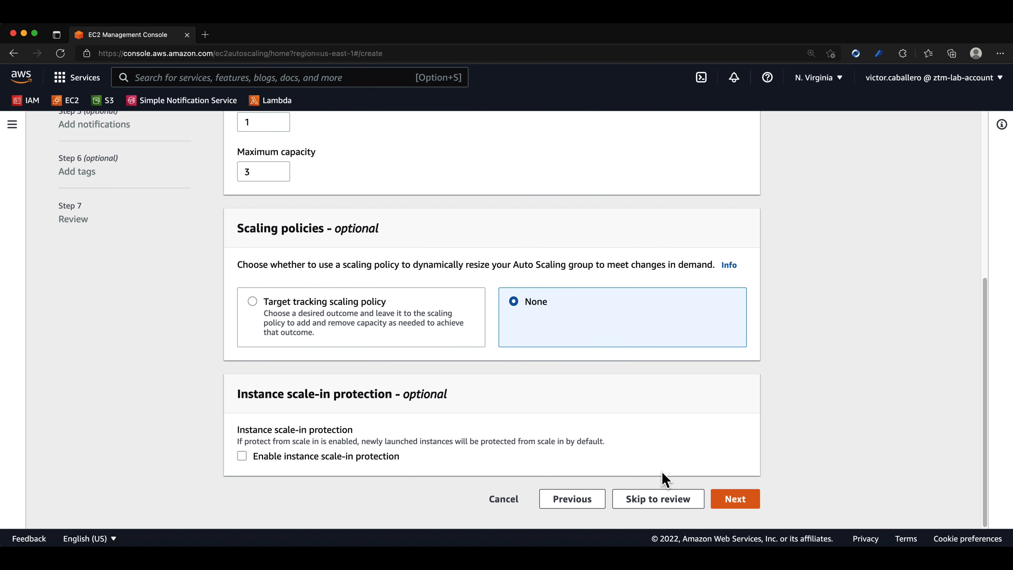
{"action": "left_click", "coordinate": [714, 500]}
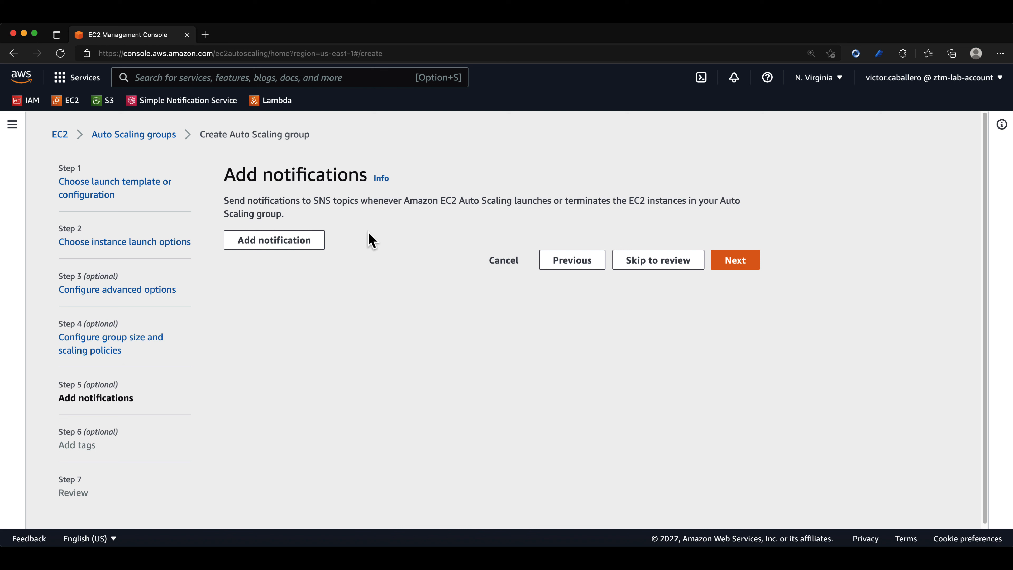
Go through the notifications and tags without adding any, and create the ztm-asg Auto Scaling group from the review.
{"action": "left_click", "coordinate": [718, 262]}
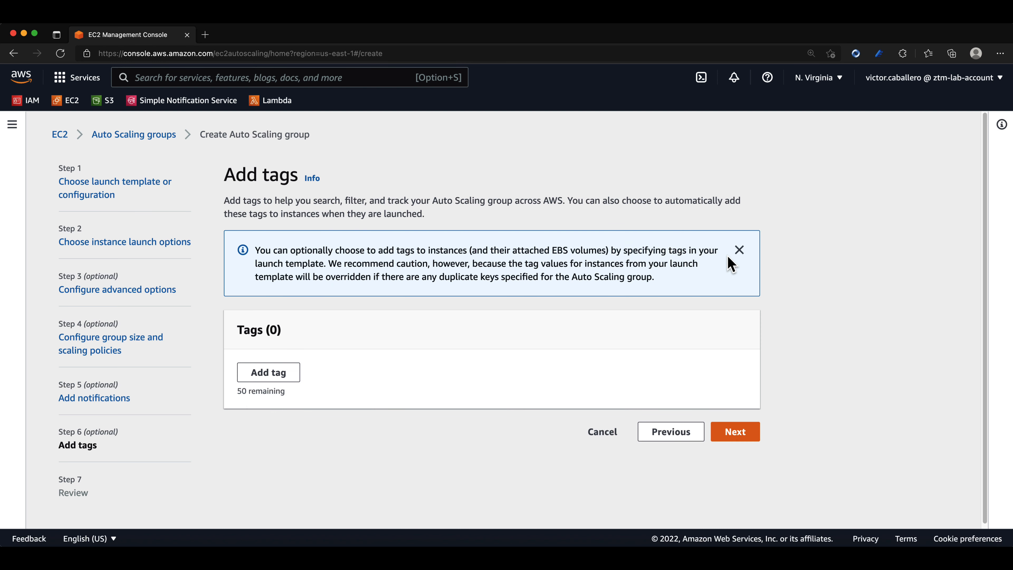
{"action": "left_click", "coordinate": [738, 250]}
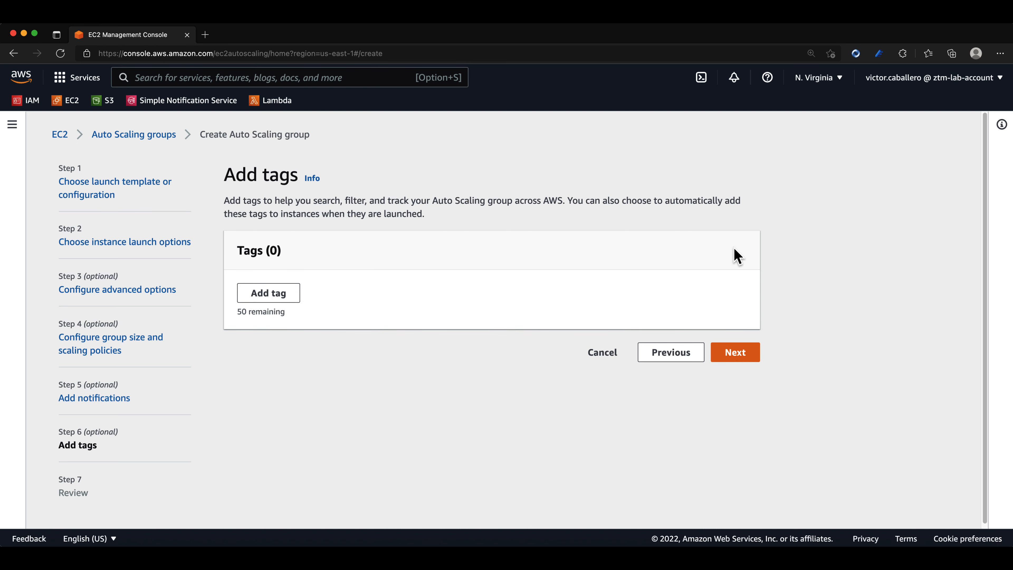
{"action": "left_click", "coordinate": [738, 354]}
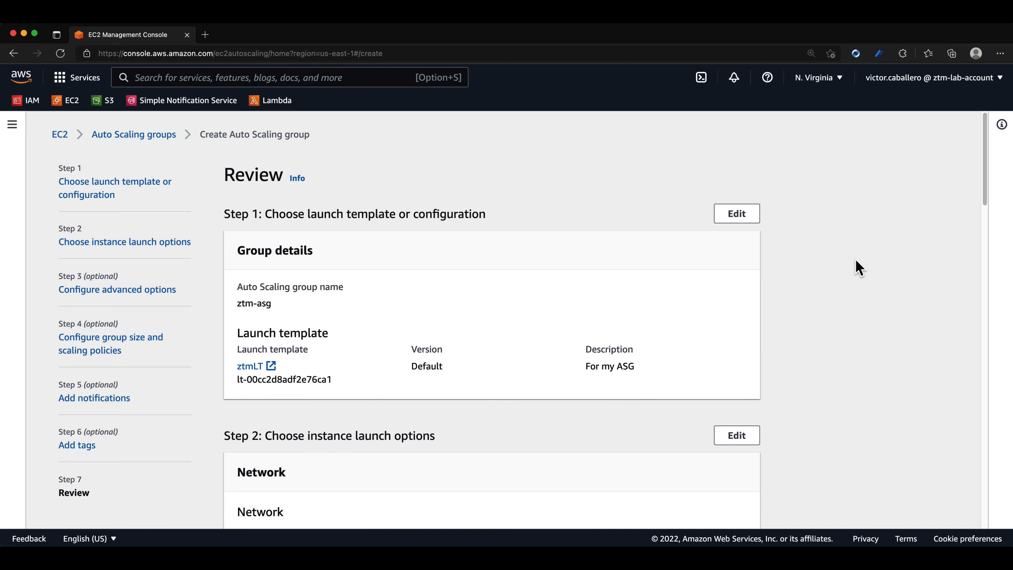
{"action": "left_click_drag", "start_coordinate": [984, 169], "coordinate": [981, 492]}
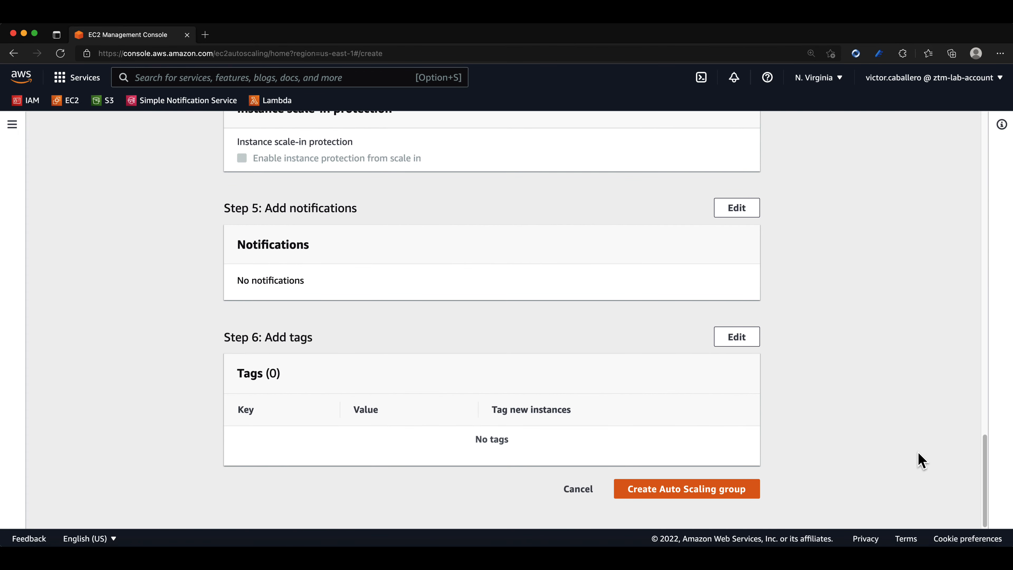
{"action": "left_click", "coordinate": [694, 485]}
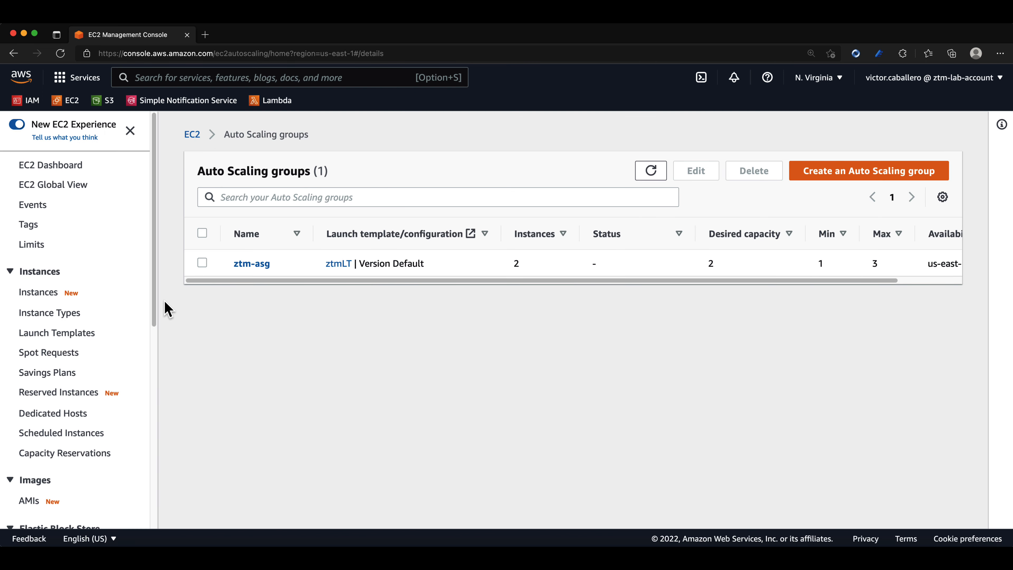
Copy the DNS name of the load balancer ztm-alb and open that address in a new browser tab.
{"action": "left_click_drag", "start_coordinate": [156, 298], "coordinate": [141, 502]}
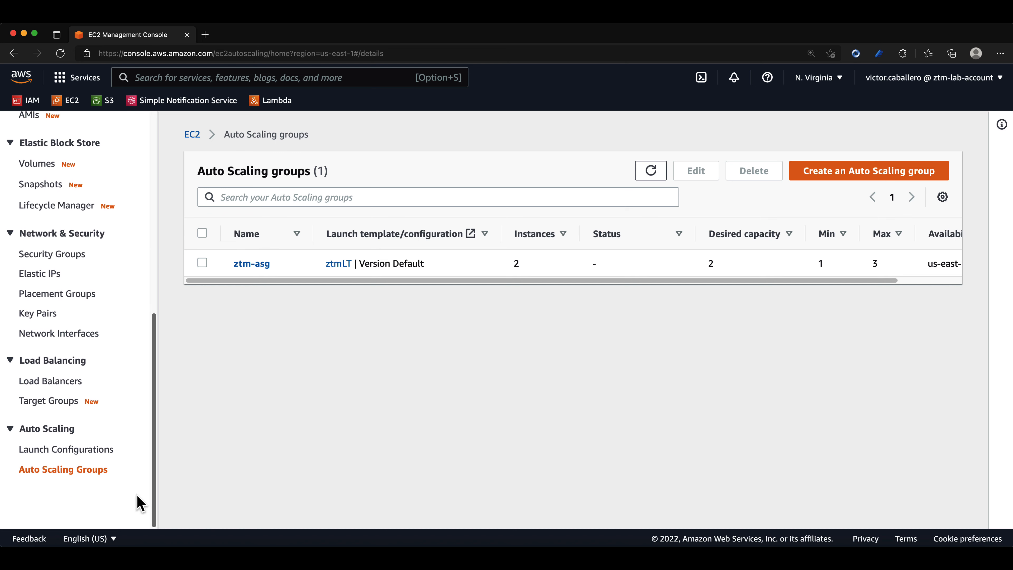
{"action": "left_click", "coordinate": [50, 383]}
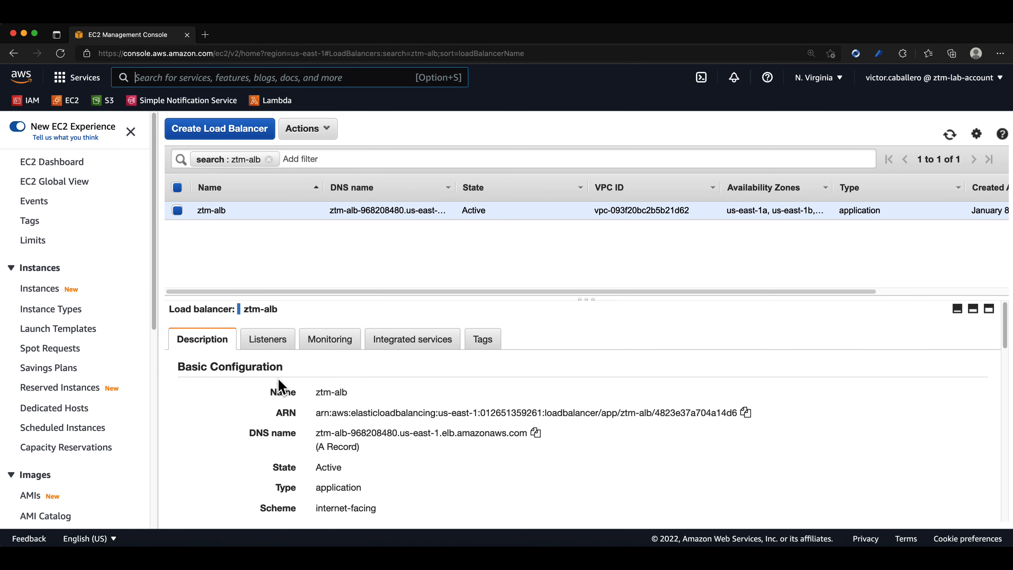
{"action": "left_click", "coordinate": [539, 434]}
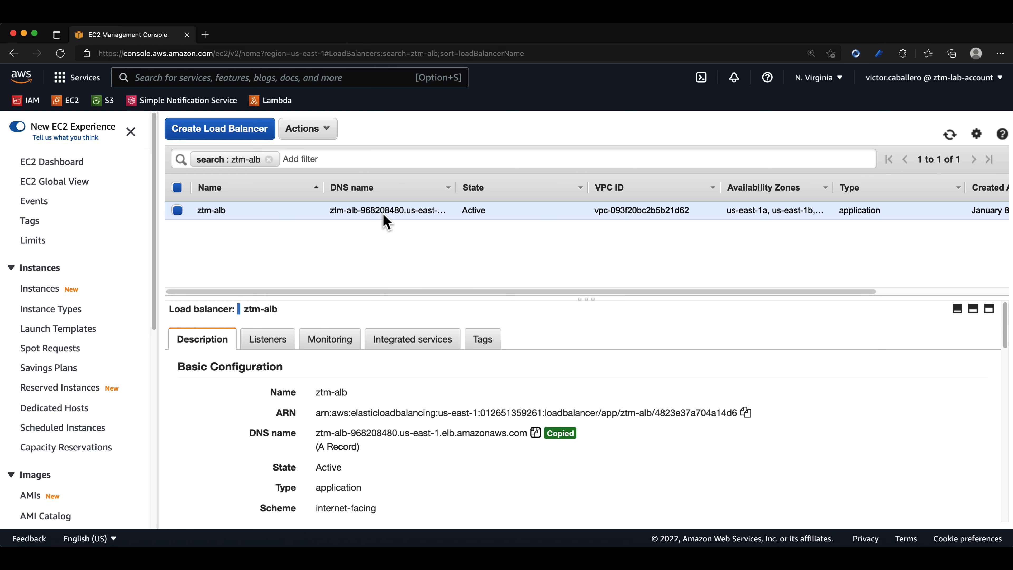
{"action": "left_click", "coordinate": [206, 35]}
{"action": "key", "text": "super+v"}
{"action": "key", "text": "Return"}
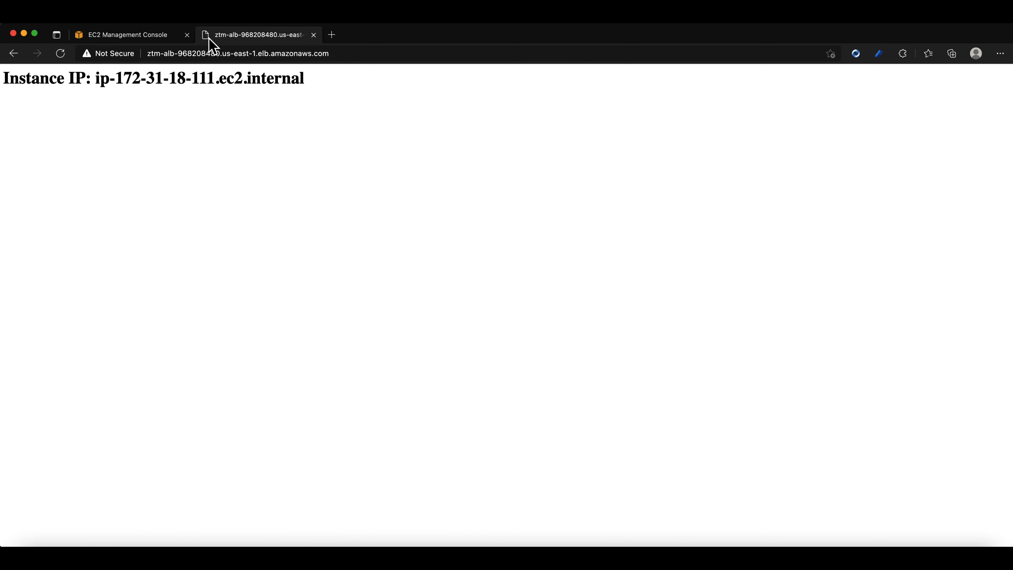
Reload the load balancer's page several times and compare which instance IP answers each request.
{"action": "left_click", "coordinate": [60, 54]}
{"action": "left_click", "coordinate": [60, 53]}
{"action": "left_click", "coordinate": [60, 53]}
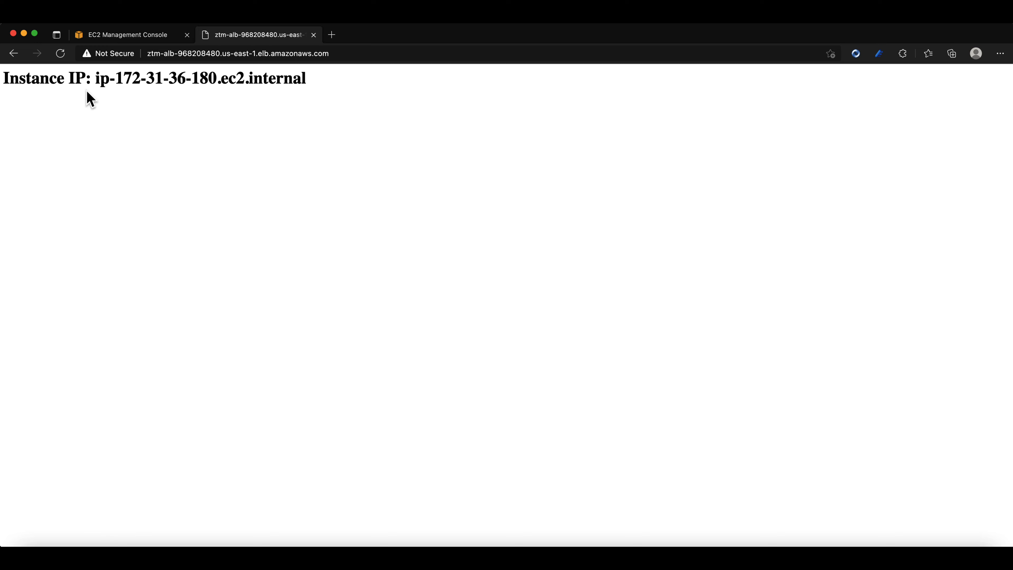
{"action": "left_click", "coordinate": [59, 54]}
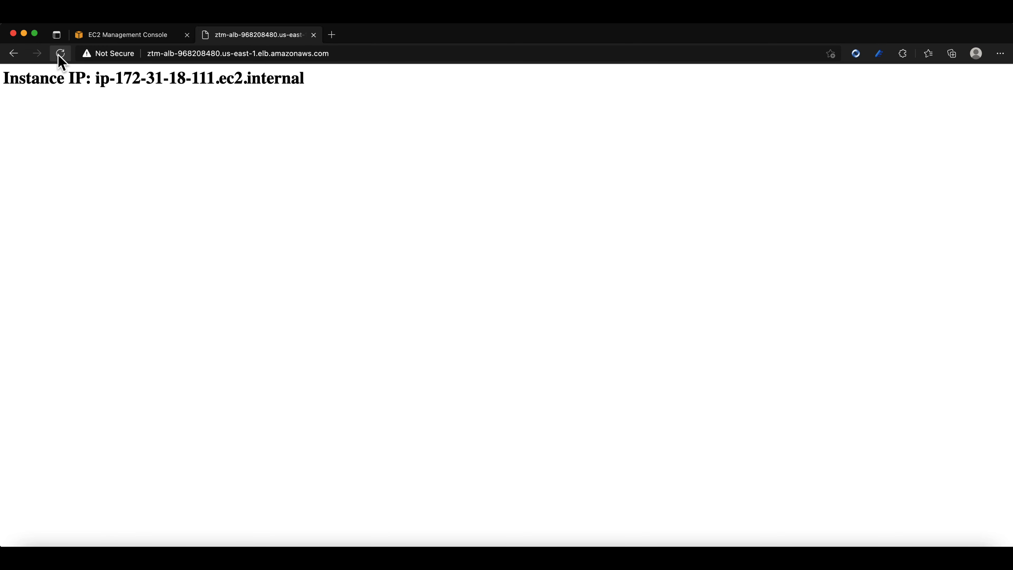
{"action": "left_click_drag", "start_coordinate": [172, 75], "coordinate": [243, 78]}
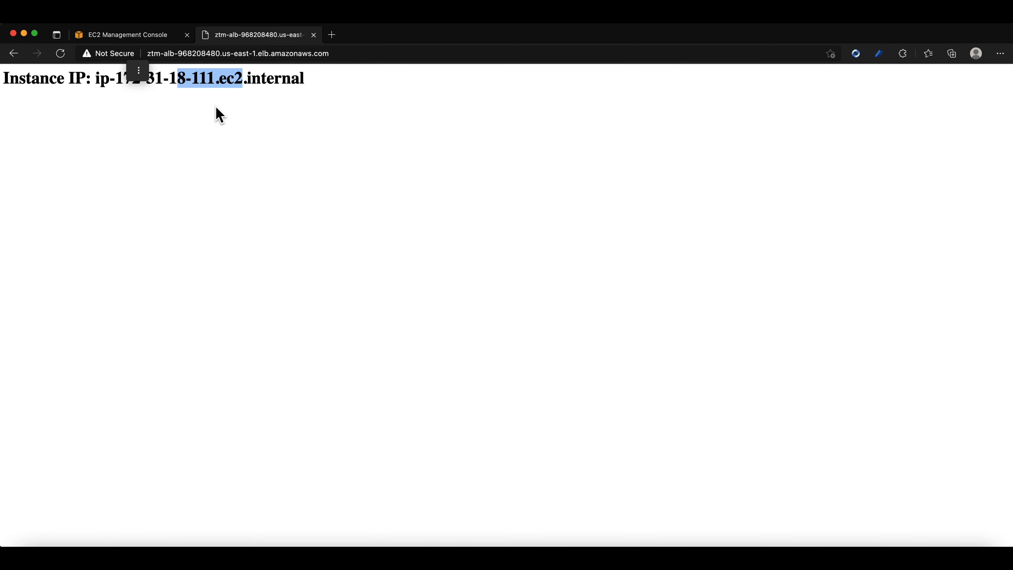
{"action": "left_click", "coordinate": [60, 53]}
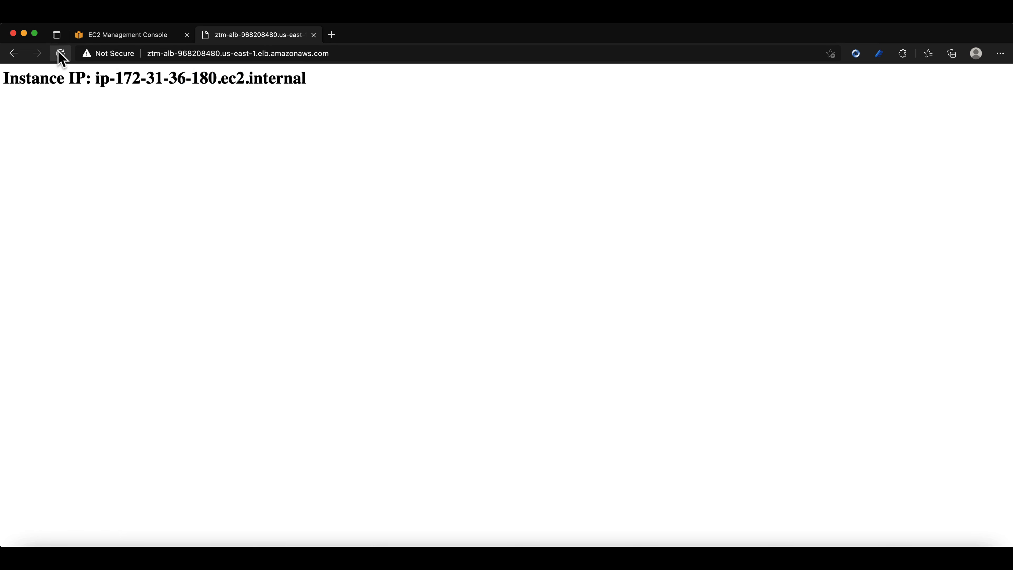
{"action": "left_click_drag", "start_coordinate": [172, 76], "coordinate": [212, 80]}
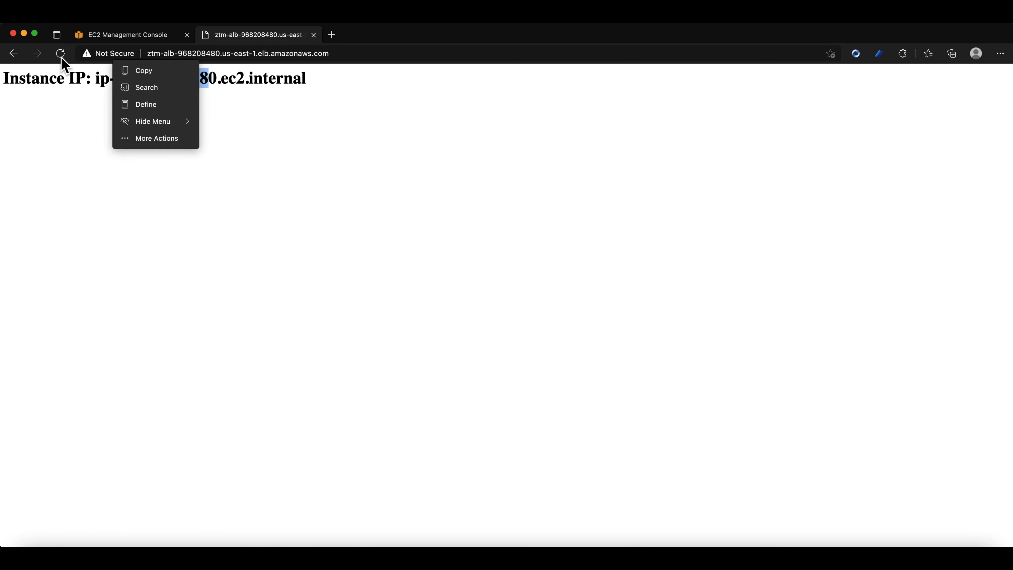
{"action": "left_click", "coordinate": [412, 272]}
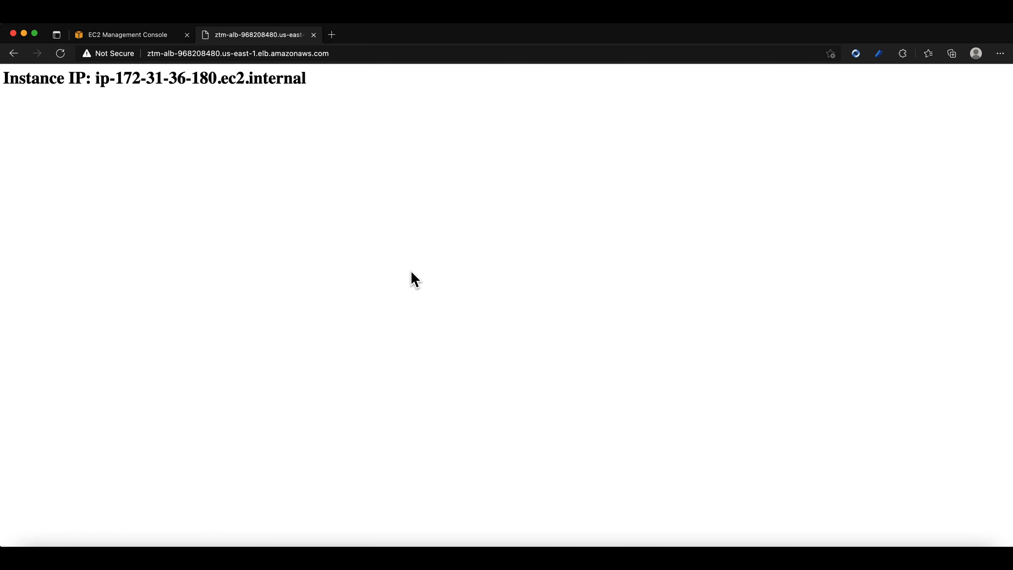
Terminate the running instance in us-east-1b from the EC2 instances list and refresh the list.
{"action": "left_click", "coordinate": [155, 38]}
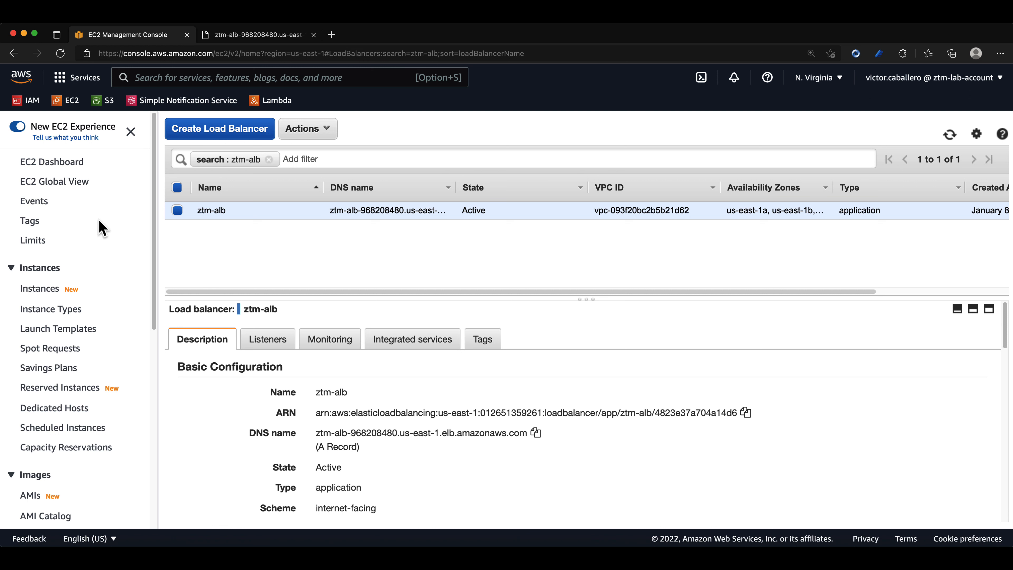
{"action": "left_click", "coordinate": [42, 286]}
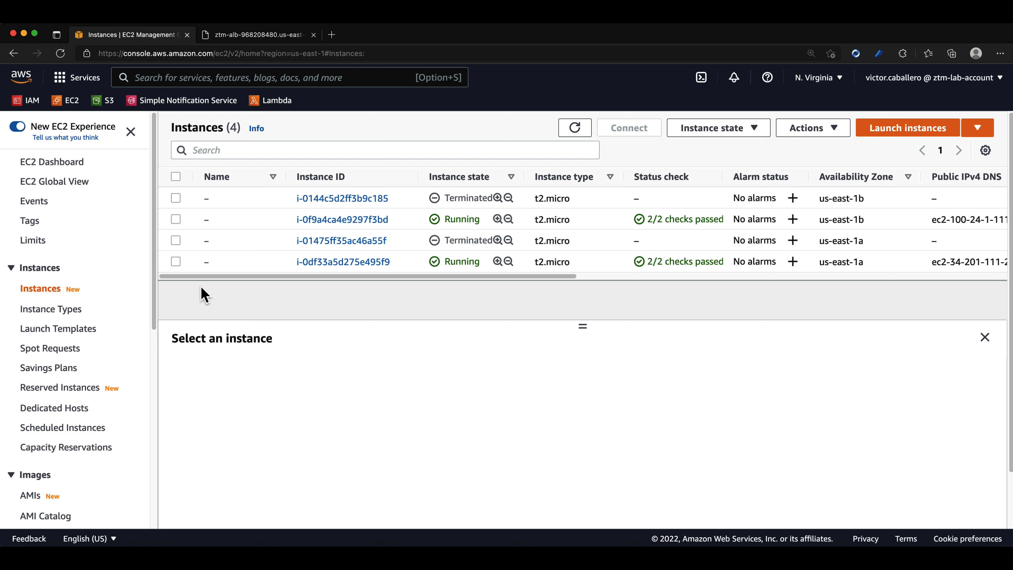
{"action": "left_click", "coordinate": [176, 219]}
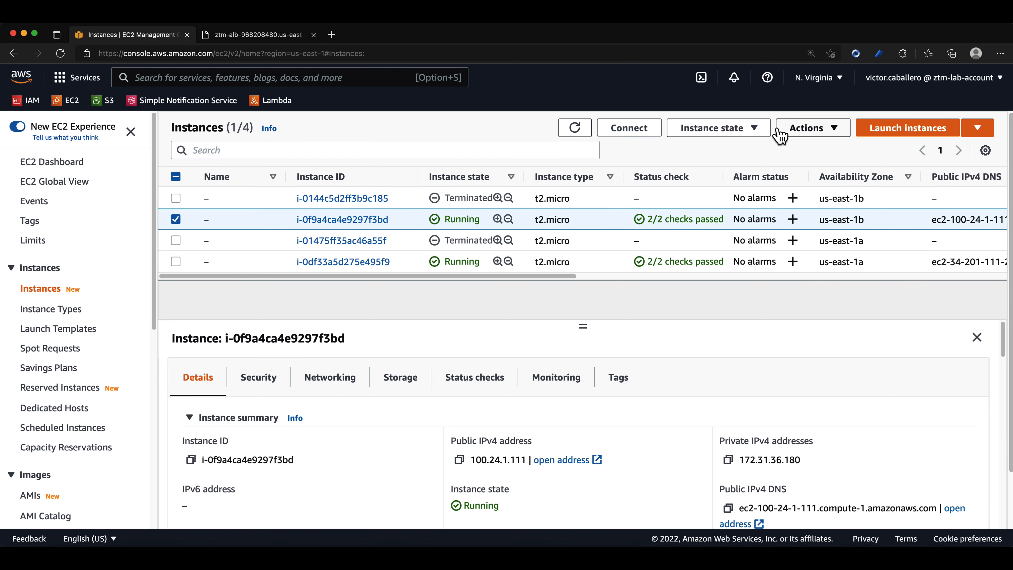
{"action": "left_click", "coordinate": [754, 128]}
{"action": "left_click", "coordinate": [721, 229]}
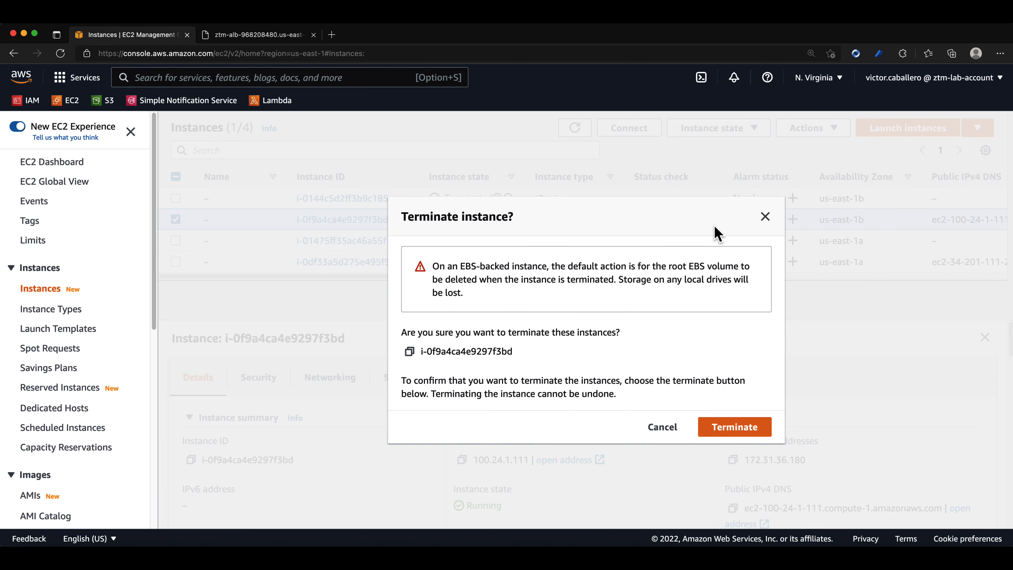
{"action": "left_click", "coordinate": [735, 427]}
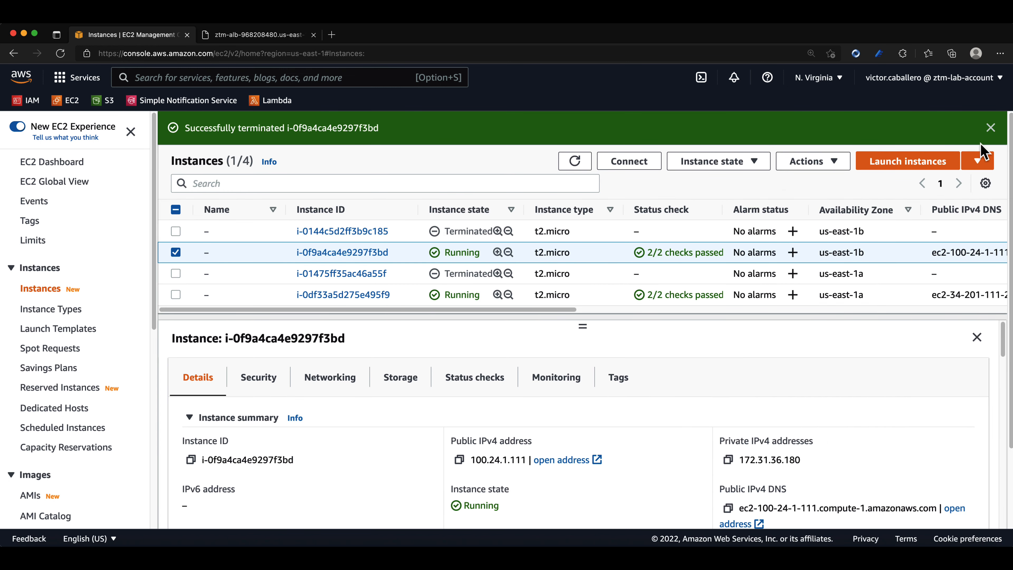
{"action": "left_click", "coordinate": [991, 128]}
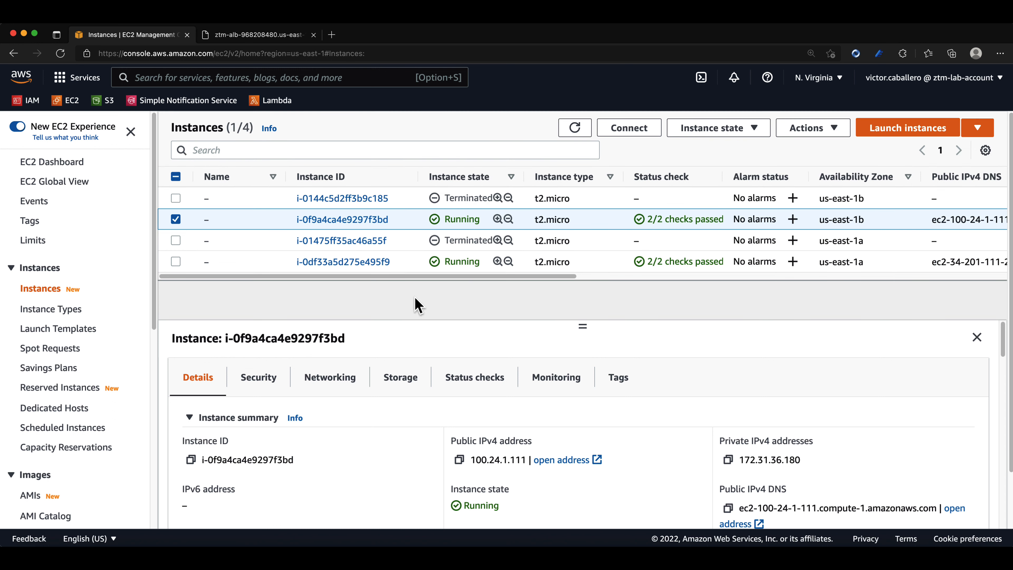
{"action": "left_click", "coordinate": [586, 129]}
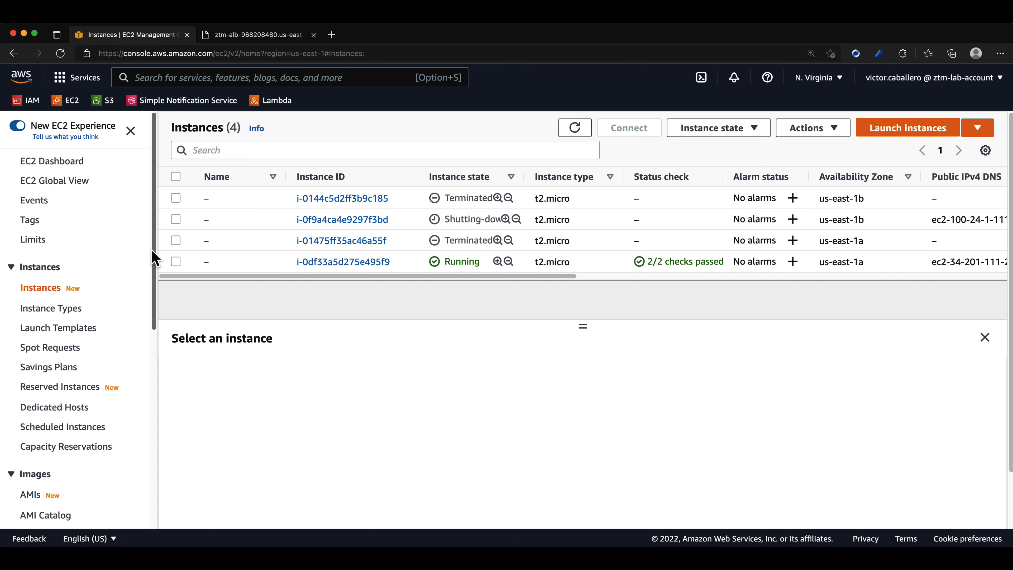
Open the ztm-asg Auto Scaling group and bring up its activity history.
{"action": "left_click_drag", "start_coordinate": [153, 256], "coordinate": [144, 466]}
{"action": "left_click", "coordinate": [55, 496]}
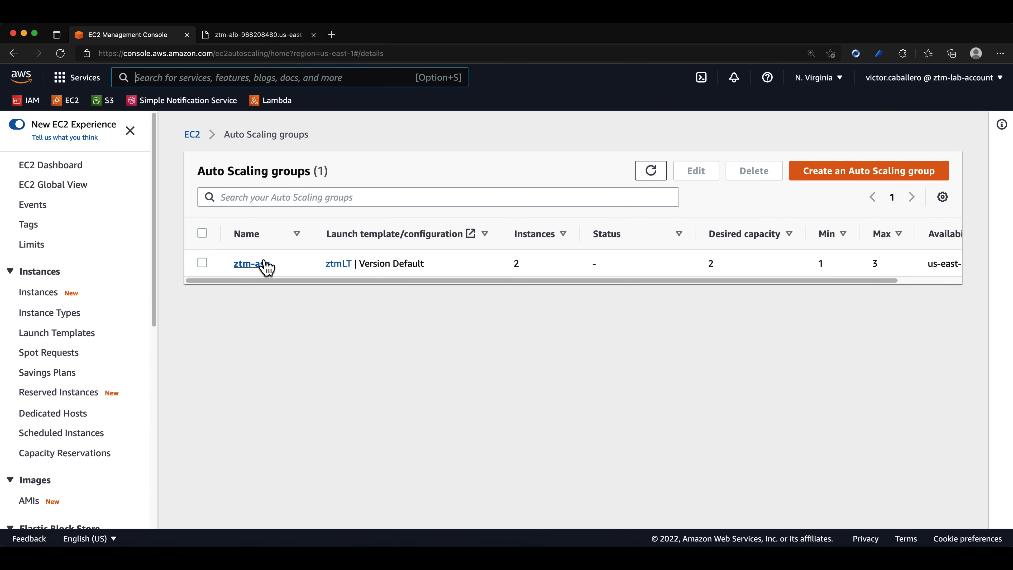
{"action": "left_click", "coordinate": [252, 264]}
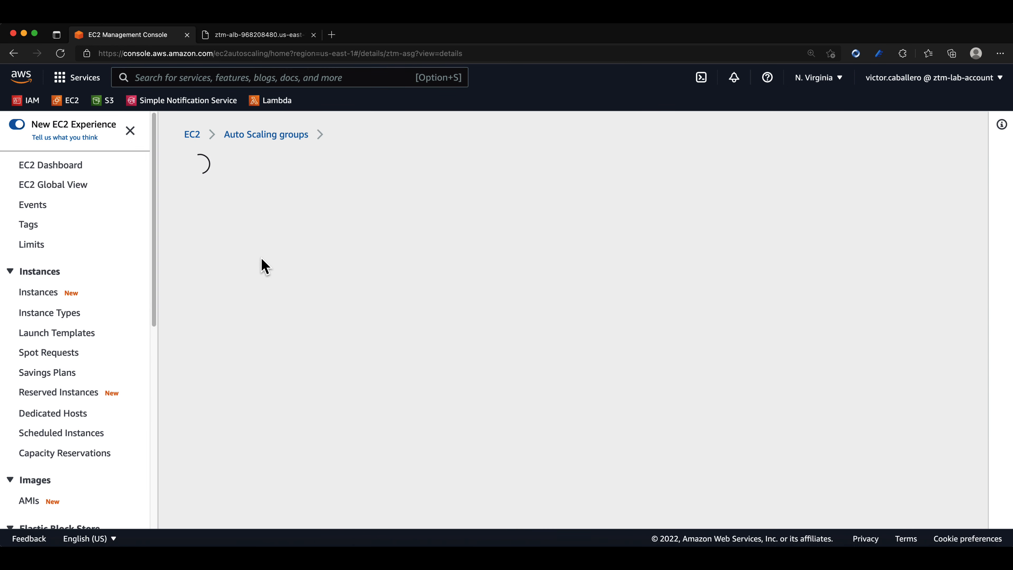
{"action": "left_click", "coordinate": [270, 171]}
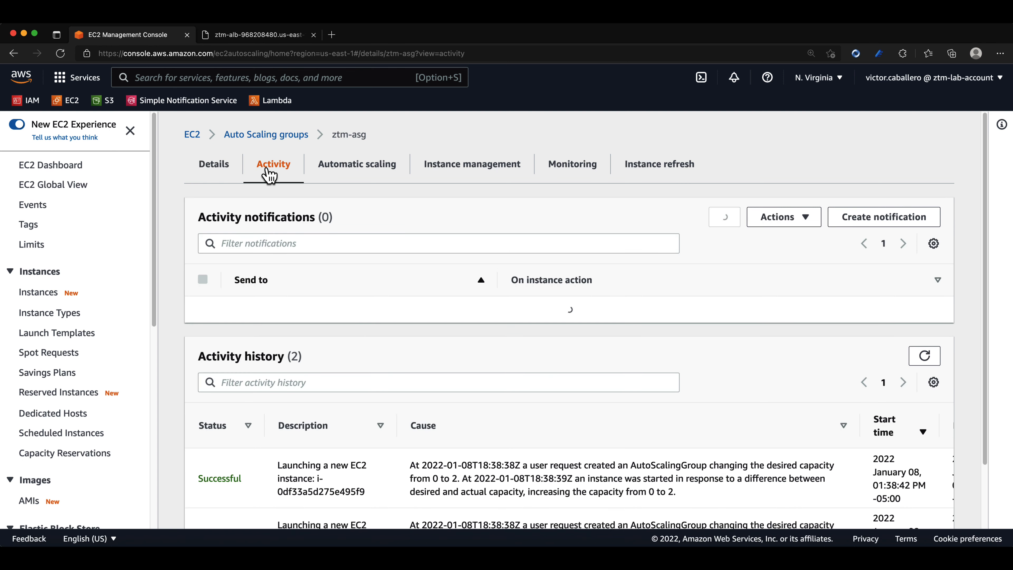
{"action": "scroll", "coordinate": [464, 411], "scroll_direction": "down", "scroll_amount": 1}
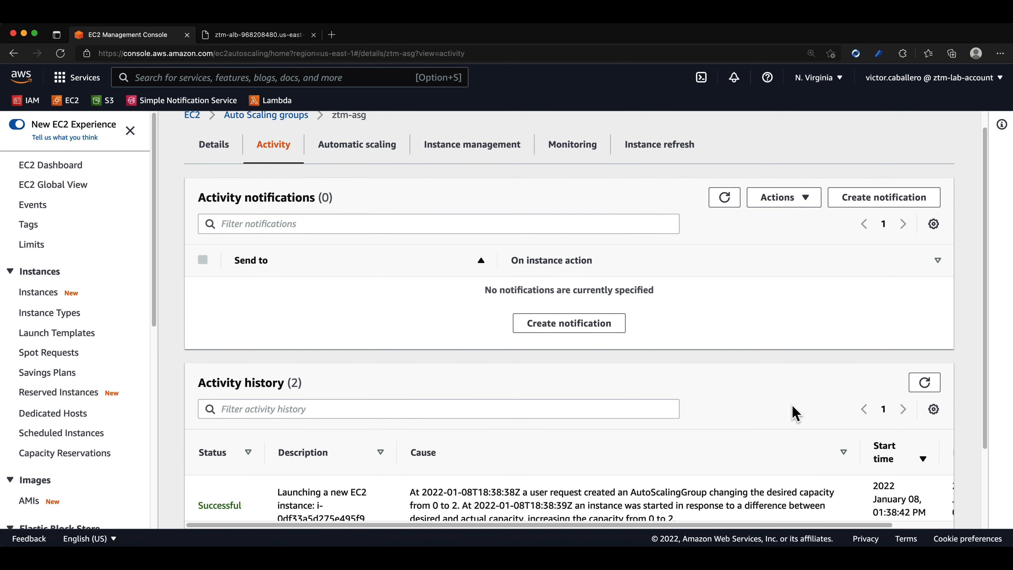
{"action": "scroll", "coordinate": [722, 433], "scroll_direction": "down", "scroll_amount": 5}
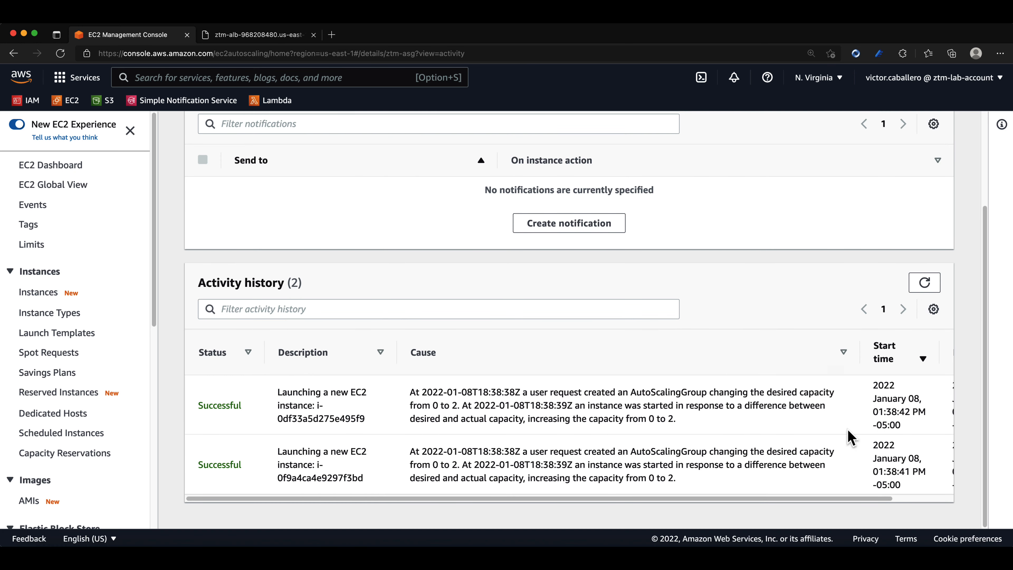
Refresh the activity history repeatedly and examine how the group responds to the terminated instance.
{"action": "left_click", "coordinate": [924, 285]}
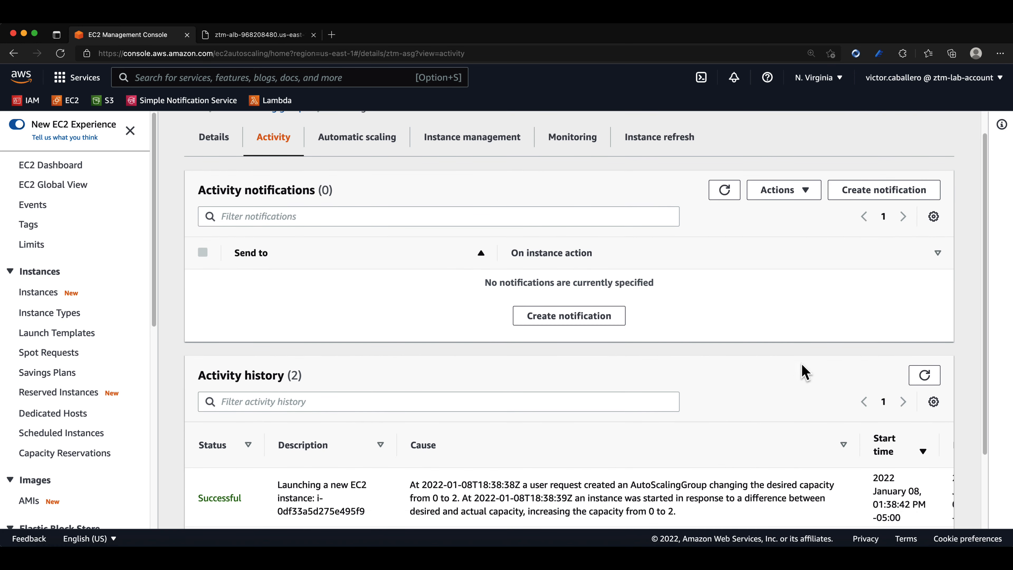
{"action": "scroll", "coordinate": [796, 373], "scroll_direction": "down", "scroll_amount": 5}
{"action": "left_click", "coordinate": [921, 283]}
{"action": "scroll", "coordinate": [730, 369], "scroll_direction": "down", "scroll_amount": 2}
{"action": "scroll", "coordinate": [729, 369], "scroll_direction": "down", "scroll_amount": 2}
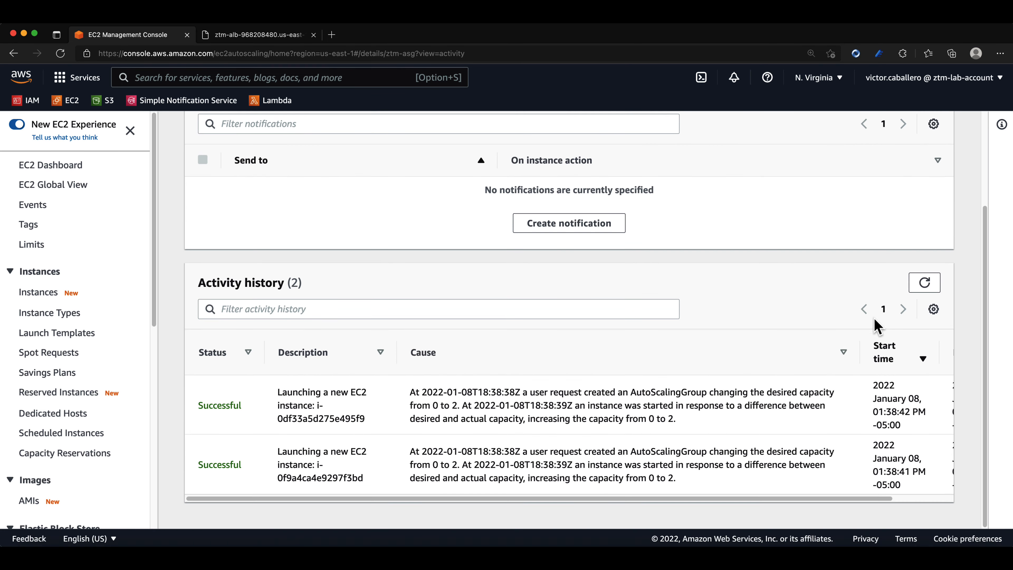
{"action": "left_click", "coordinate": [925, 282]}
{"action": "scroll", "coordinate": [698, 371], "scroll_direction": "down", "scroll_amount": 5}
{"action": "scroll", "coordinate": [600, 315], "scroll_direction": "down", "scroll_amount": 3}
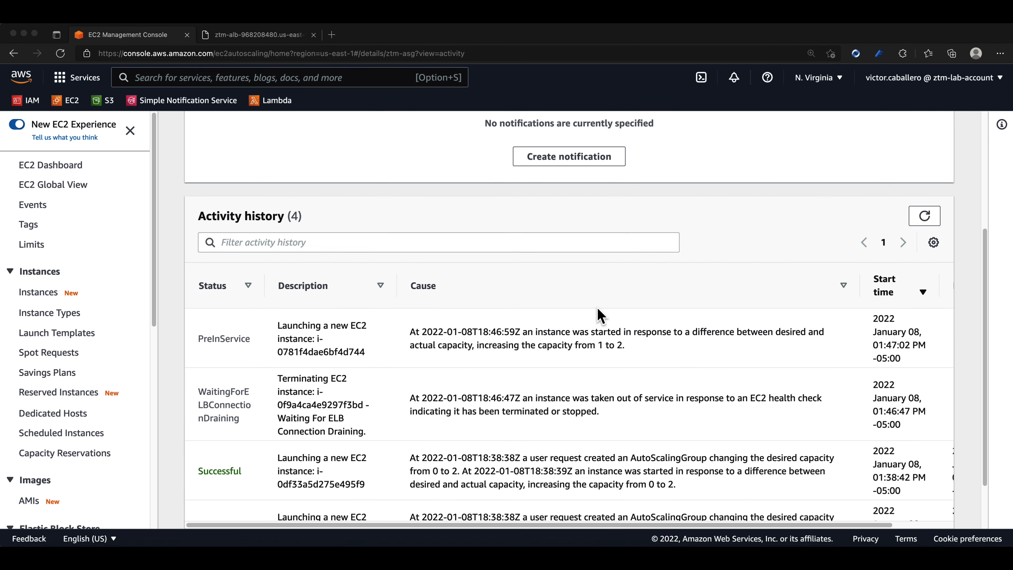
{"action": "left_click", "coordinate": [923, 218]}
{"action": "scroll", "coordinate": [660, 336], "scroll_direction": "down", "scroll_amount": 1}
{"action": "scroll", "coordinate": [658, 336], "scroll_direction": "down", "scroll_amount": 5}
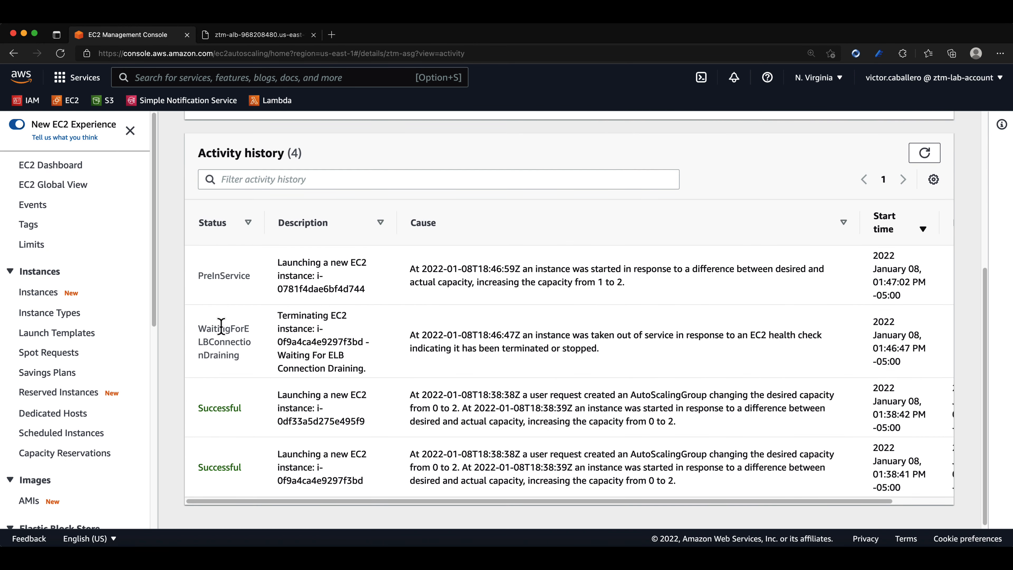
Read the recorded causes of the latest termination and launch entries in the ztm-asg activity history.
{"action": "left_click_drag", "start_coordinate": [413, 335], "coordinate": [615, 349]}
{"action": "left_click", "coordinate": [627, 351]}
{"action": "left_click_drag", "start_coordinate": [389, 271], "coordinate": [645, 289]}
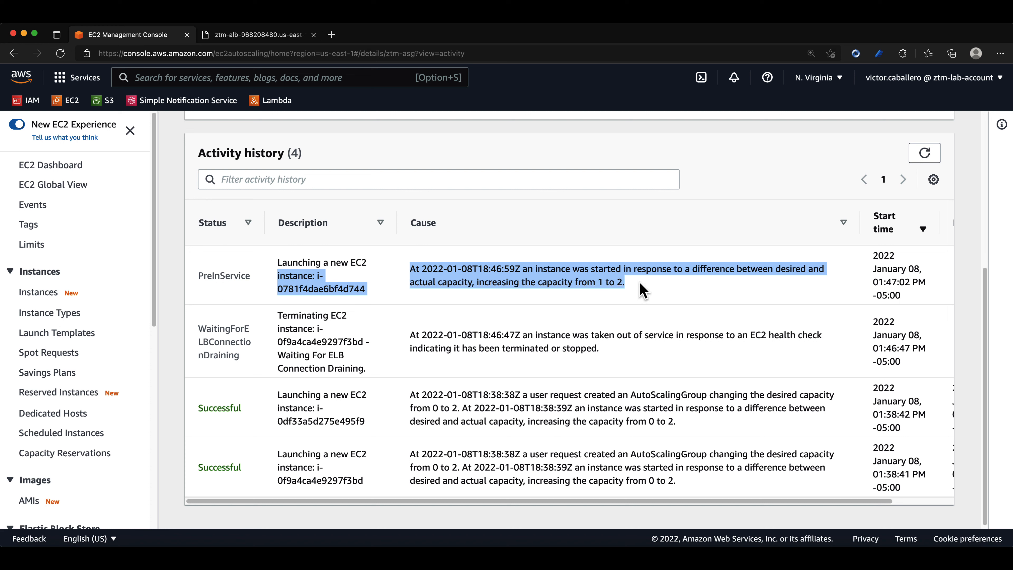
{"action": "left_click", "coordinate": [655, 295]}
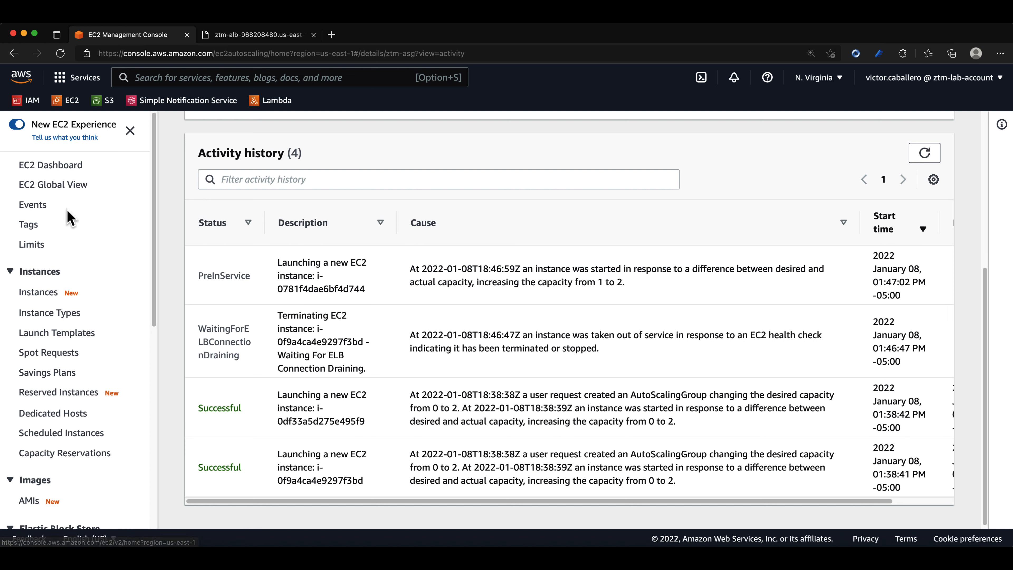
Check the refreshed EC2 instances list for the replacement instance and reload the load balancer's page to see which instance answers.
{"action": "left_click", "coordinate": [48, 294]}
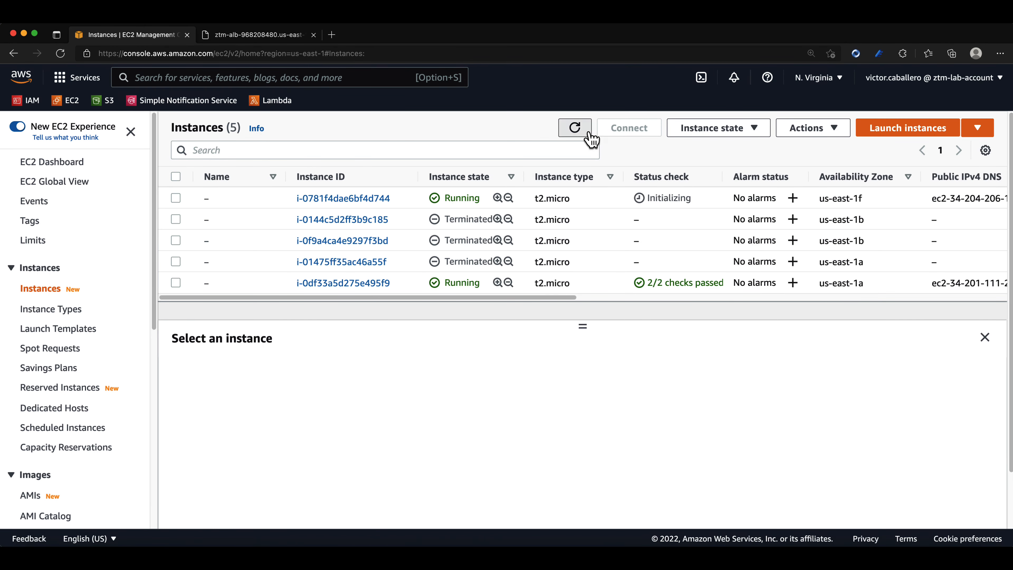
{"action": "left_click", "coordinate": [587, 134]}
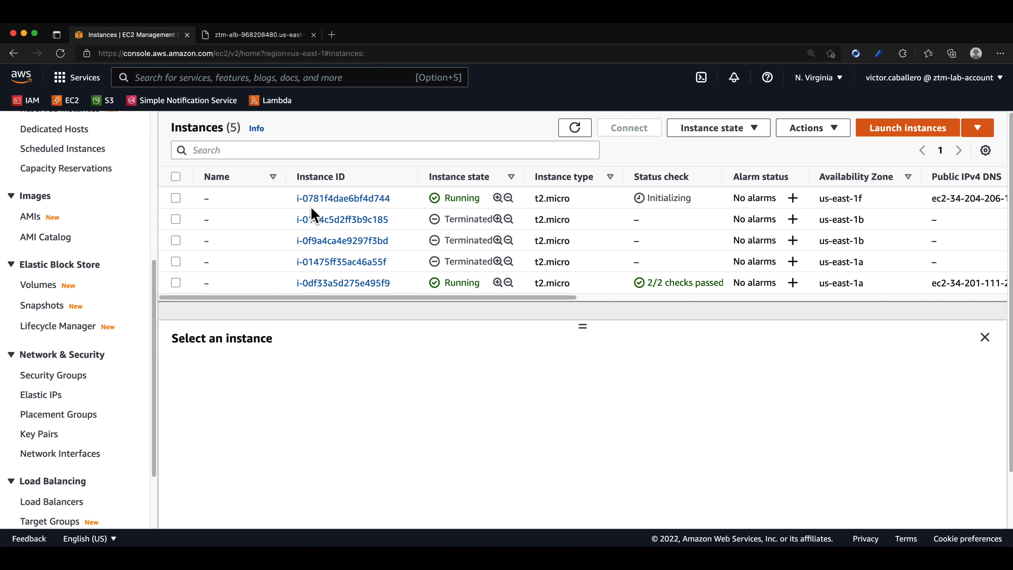
{"action": "left_click", "coordinate": [249, 36]}
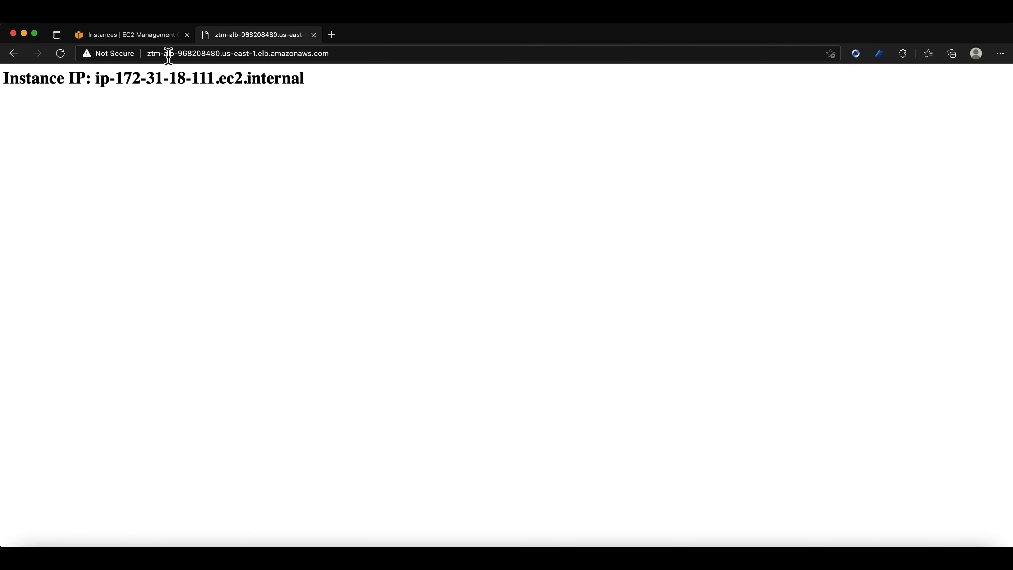
{"action": "left_click", "coordinate": [60, 53]}
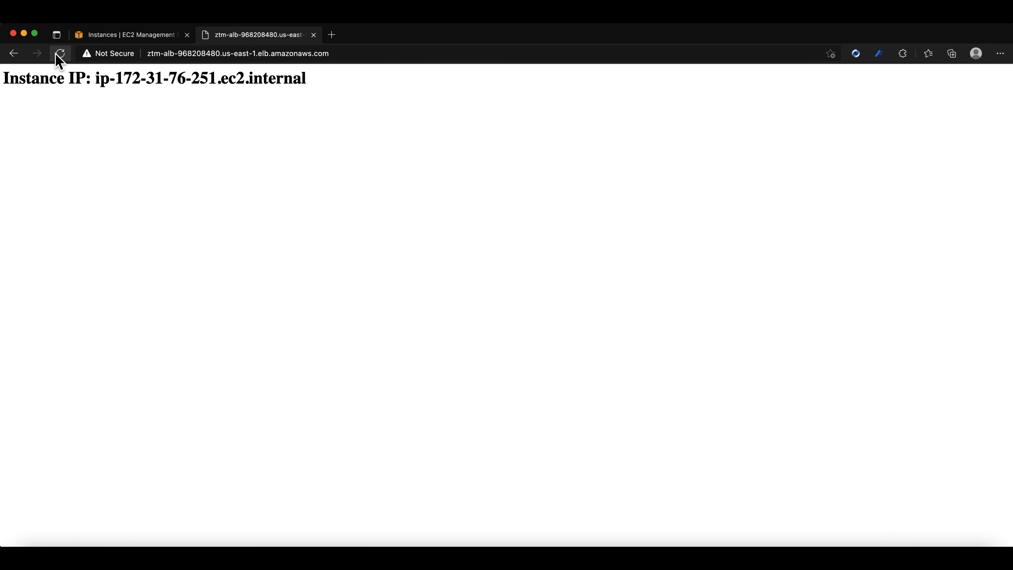